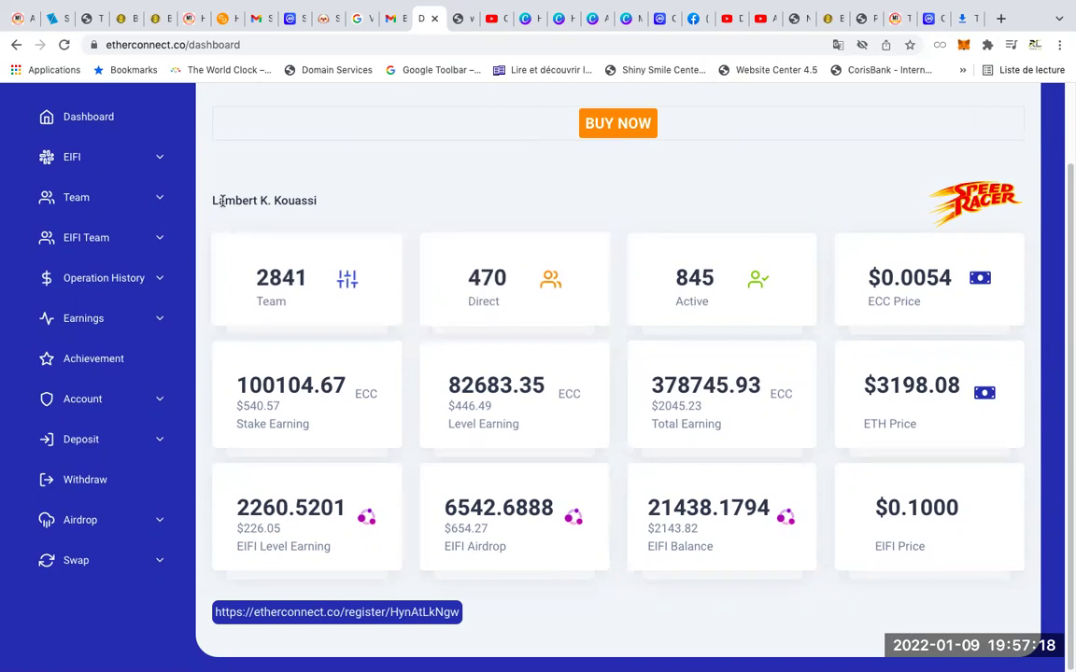
Review the ECC and EiFI token balances held in the MetaMask wallet on Binance Smart Chain
{"action": "scroll", "coordinate": [636, 198], "scroll_direction": "up", "scroll_amount": 2}
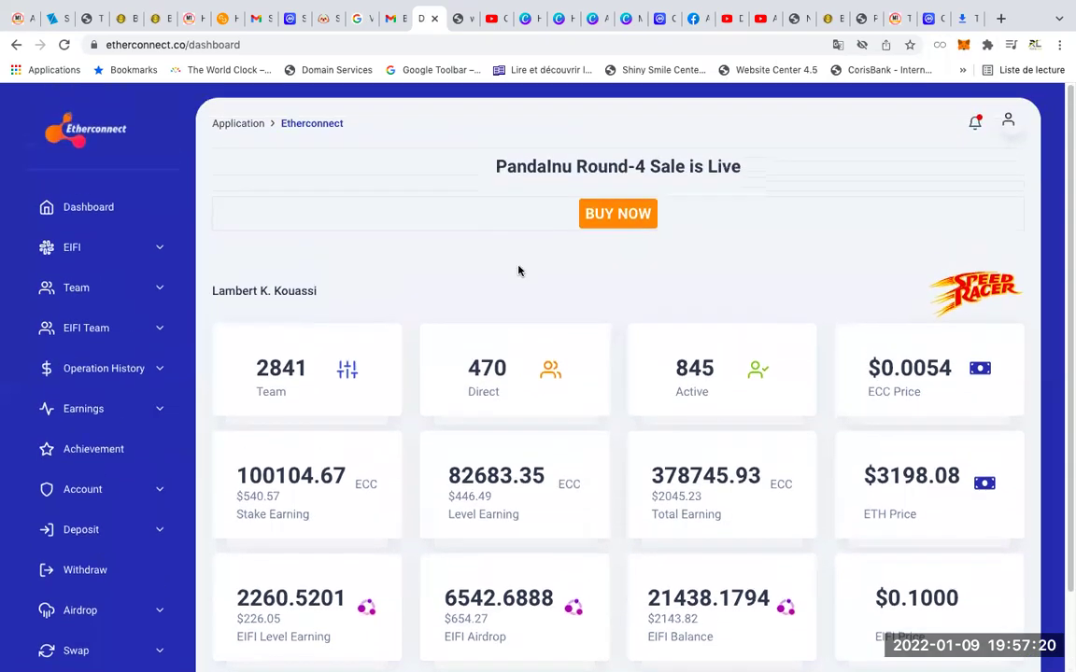
{"action": "scroll", "coordinate": [453, 225], "scroll_direction": "down", "scroll_amount": 2}
{"action": "scroll", "coordinate": [737, 173], "scroll_direction": "up", "scroll_amount": 2}
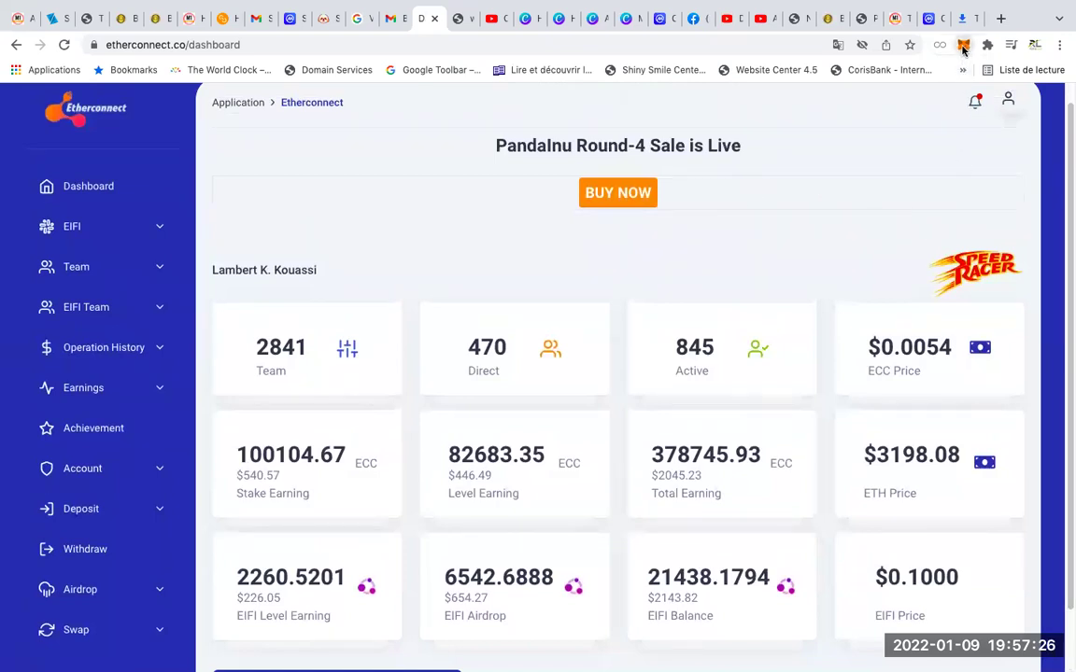
{"action": "left_click", "coordinate": [963, 51]}
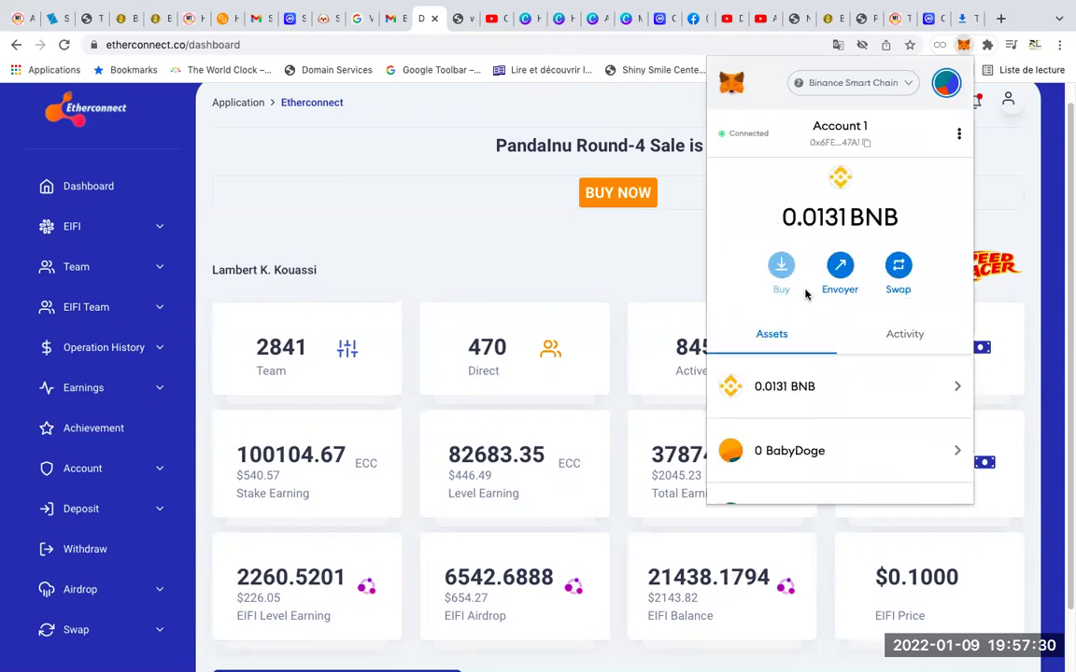
{"action": "scroll", "coordinate": [831, 303], "scroll_direction": "down", "scroll_amount": 5}
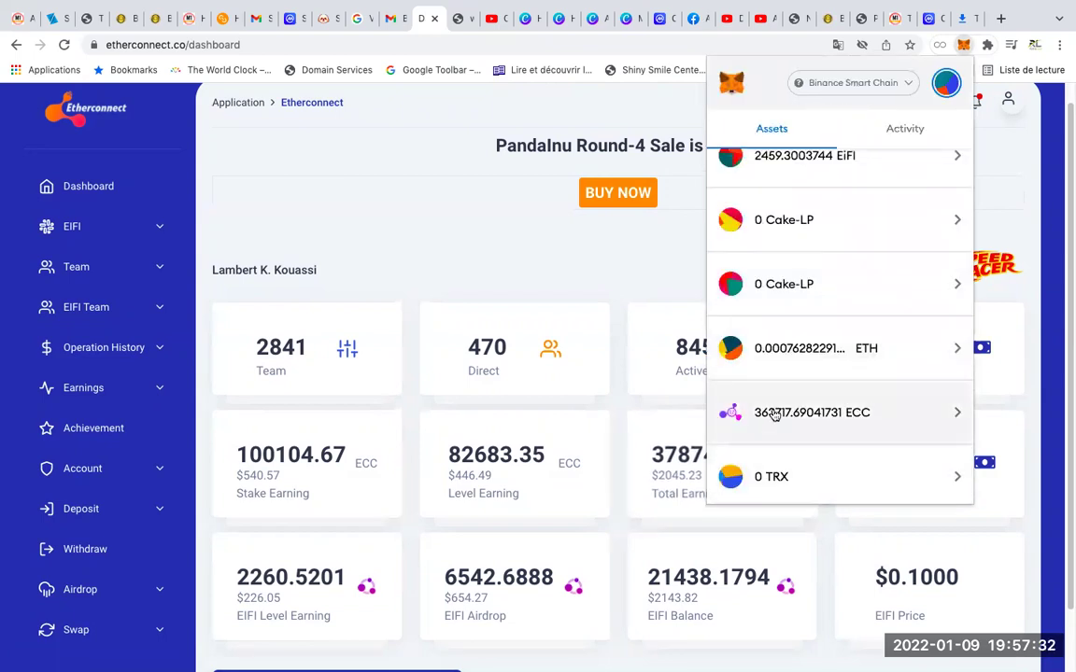
{"action": "scroll", "coordinate": [773, 415], "scroll_direction": "down", "scroll_amount": 3}
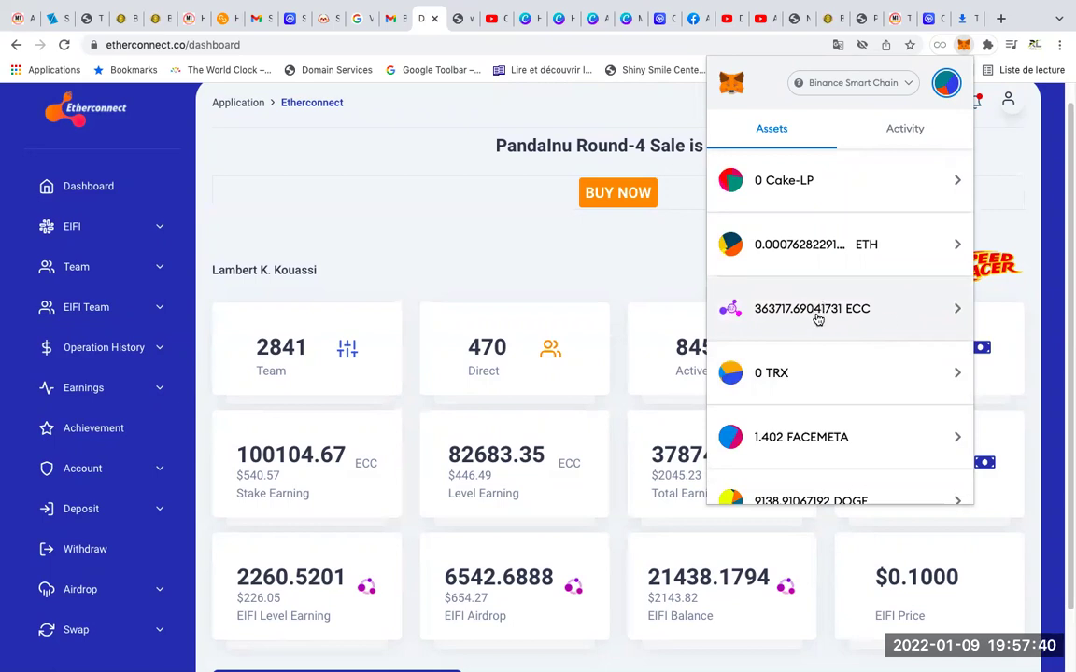
{"action": "scroll", "coordinate": [818, 320], "scroll_direction": "down", "scroll_amount": 5}
{"action": "scroll", "coordinate": [817, 325], "scroll_direction": "up", "scroll_amount": 10}
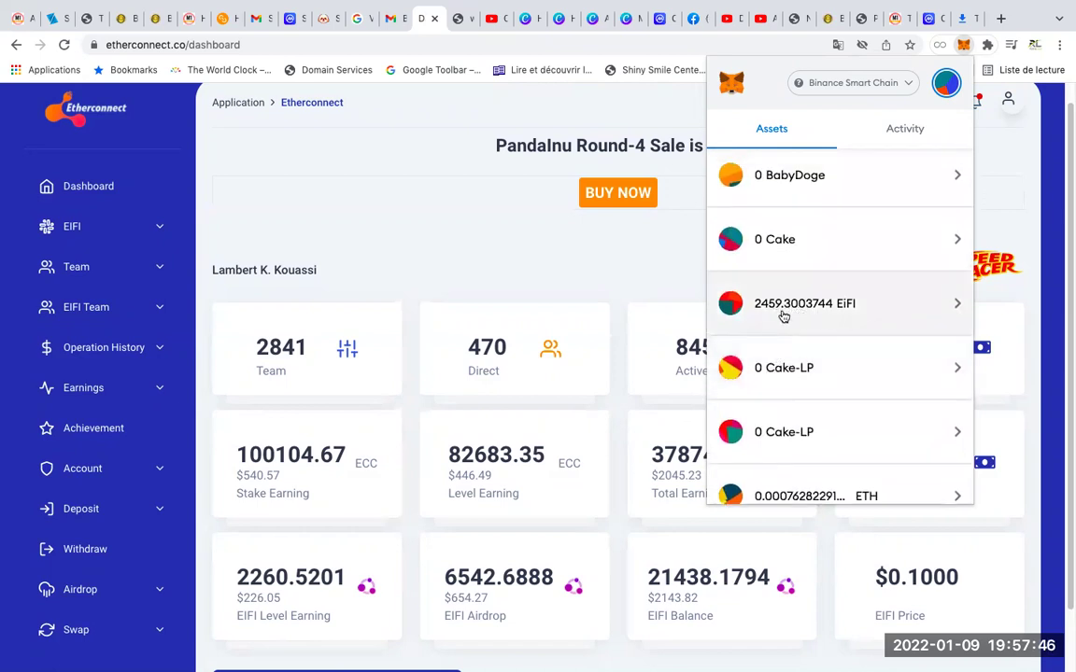
{"action": "scroll", "coordinate": [813, 439], "scroll_direction": "down", "scroll_amount": 3}
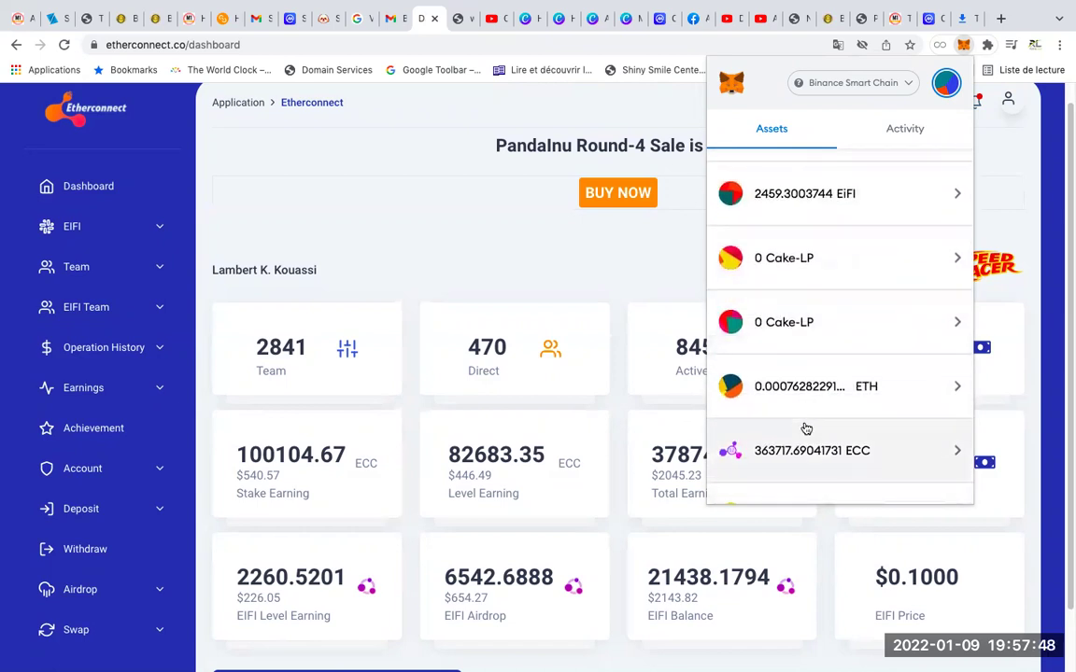
{"action": "scroll", "coordinate": [800, 391], "scroll_direction": "down", "scroll_amount": 2}
{"action": "scroll", "coordinate": [809, 366], "scroll_direction": "up", "scroll_amount": 10}
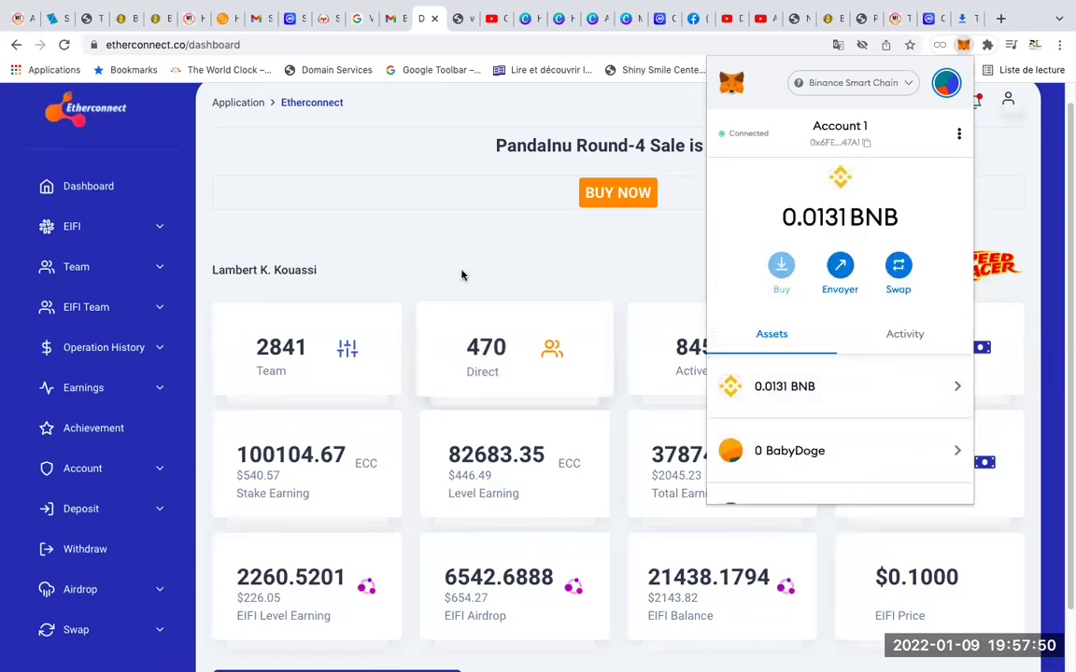
{"action": "left_click", "coordinate": [439, 311]}
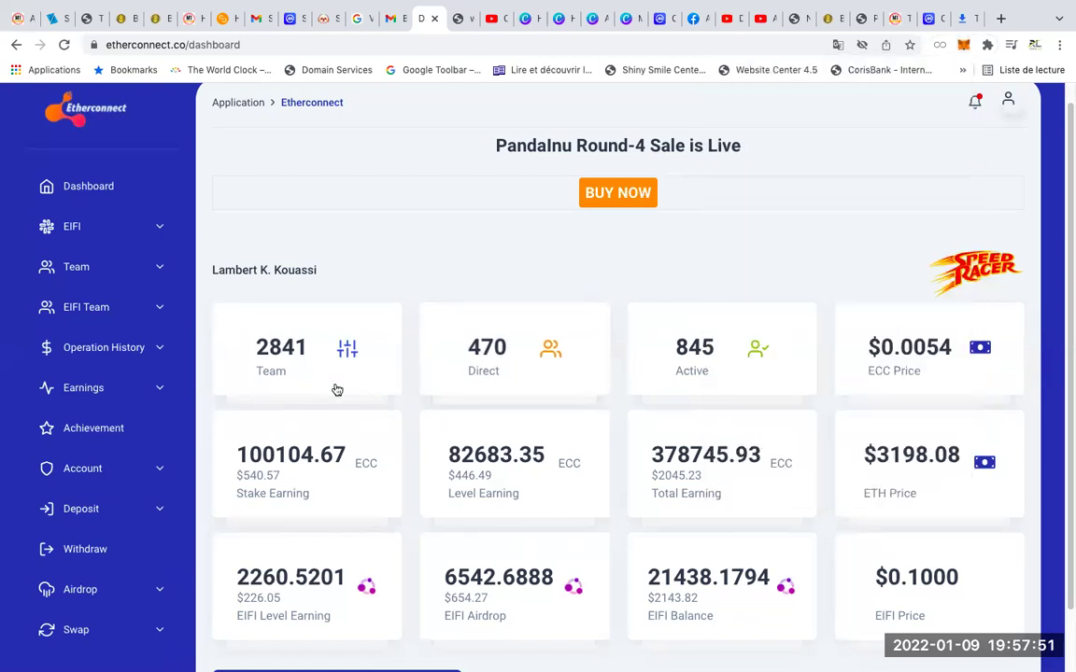
Open the ECC withdrawal page and check the balance available to withdraw
{"action": "left_click", "coordinate": [101, 550]}
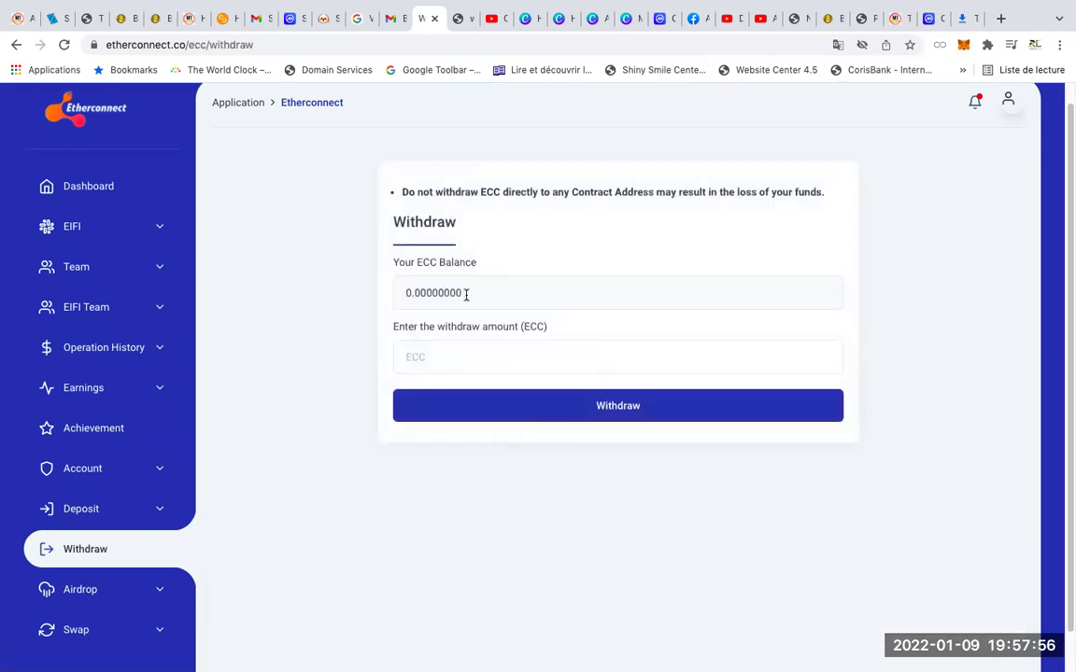
{"action": "left_click_drag", "start_coordinate": [467, 294], "coordinate": [404, 292]}
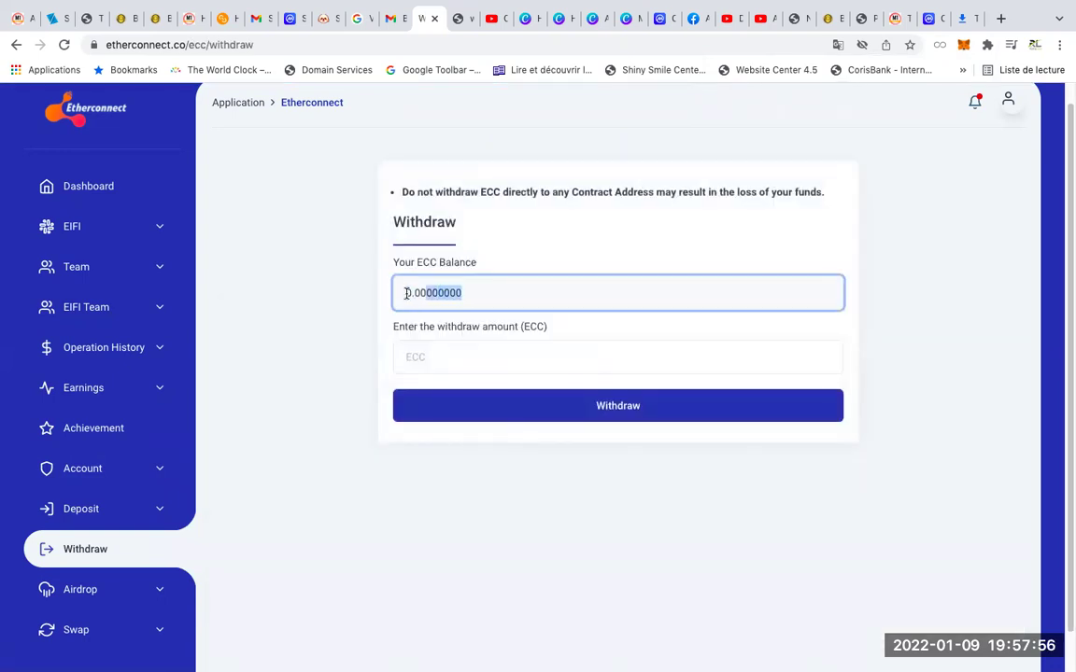
{"action": "scroll", "coordinate": [433, 418], "scroll_direction": "down", "scroll_amount": 1}
{"action": "left_click", "coordinate": [341, 391]}
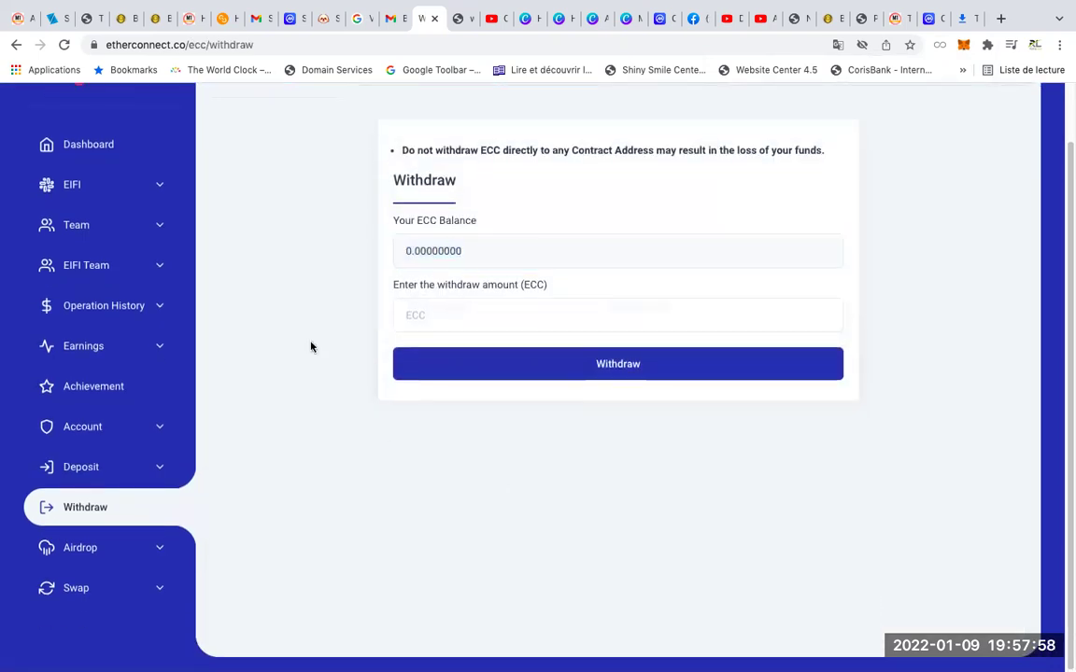
{"action": "scroll", "coordinate": [311, 346], "scroll_direction": "up", "scroll_amount": 1}
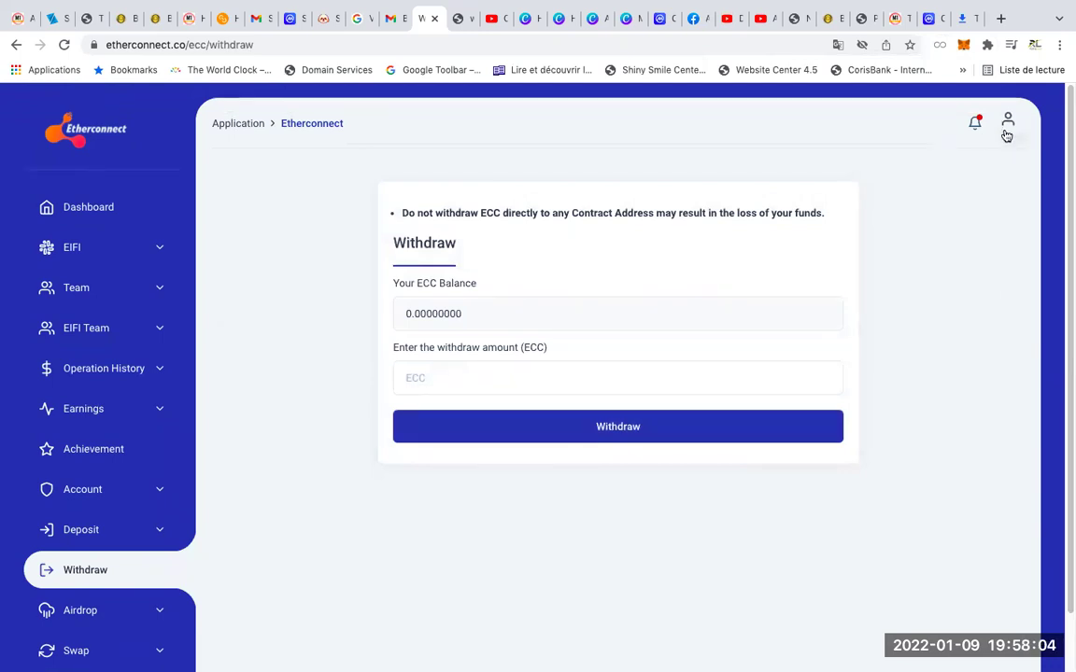
{"action": "scroll", "coordinate": [84, 280], "scroll_direction": "down", "scroll_amount": 1}
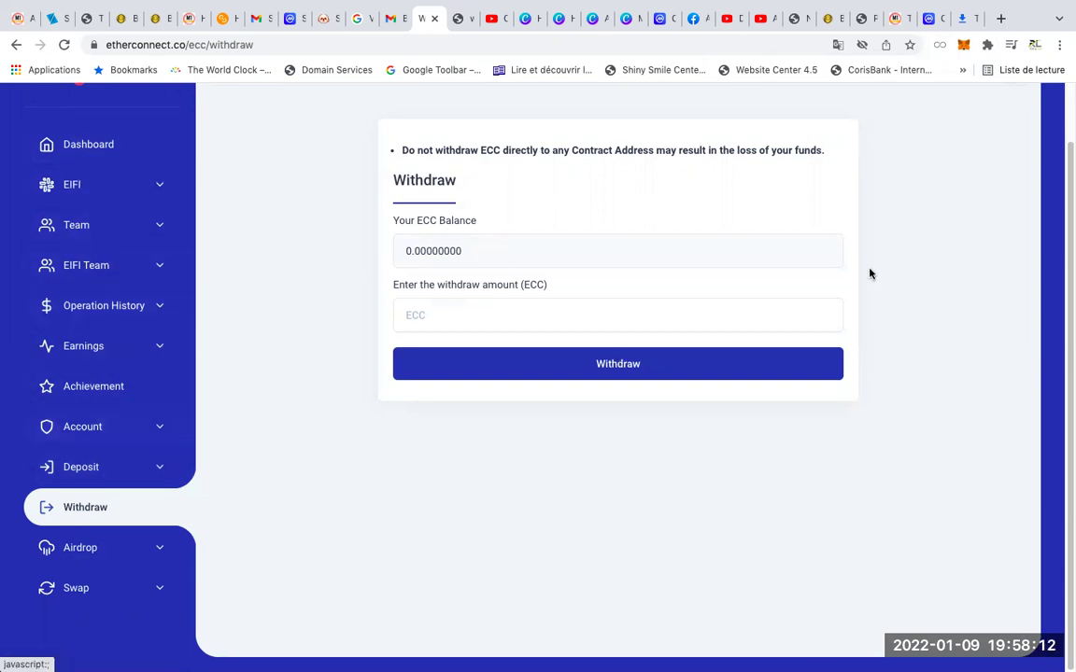
{"action": "scroll", "coordinate": [962, 209], "scroll_direction": "up", "scroll_amount": 1}
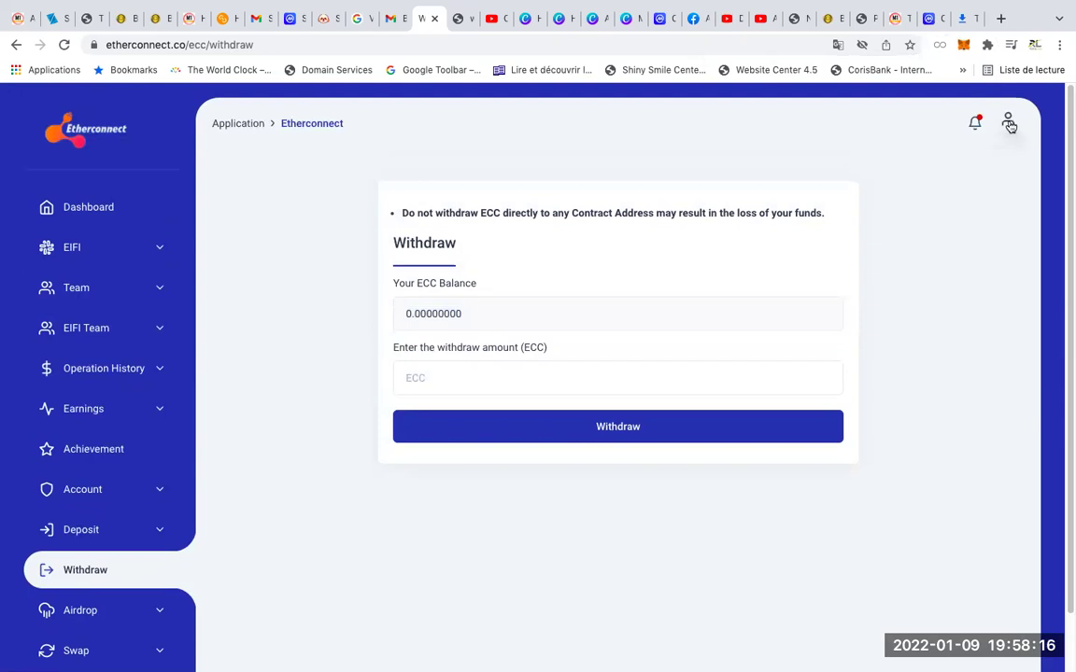
Open the account profile page and review the MetaMask wallet's tokens on Binance Smart Chain
{"action": "left_click", "coordinate": [1009, 125]}
{"action": "left_click", "coordinate": [958, 353]}
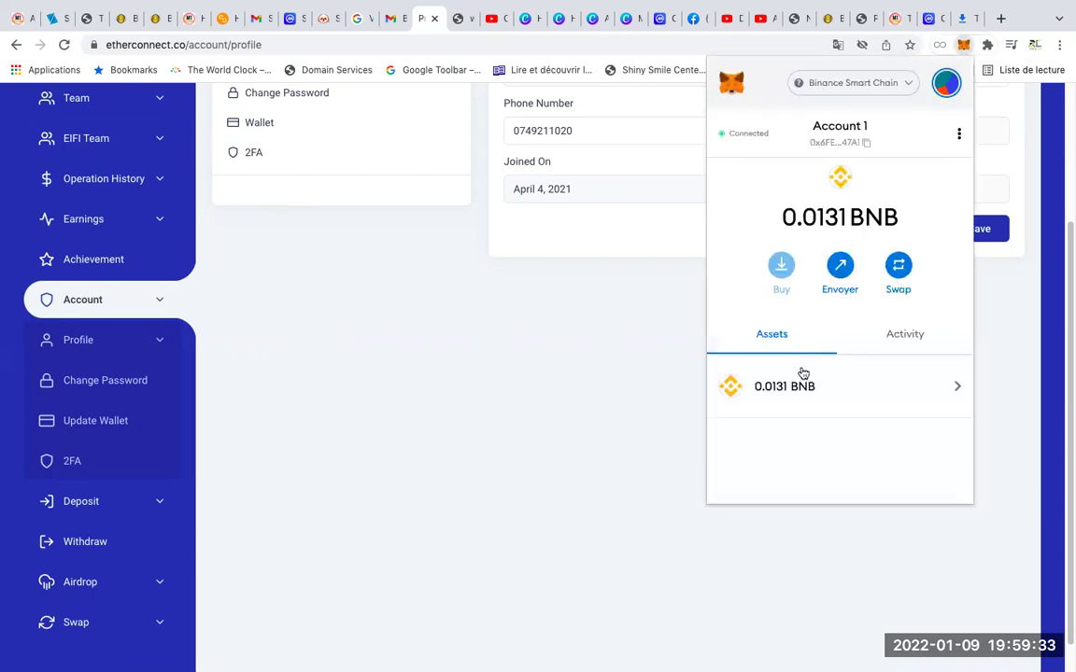
{"action": "scroll", "coordinate": [830, 386], "scroll_direction": "down", "scroll_amount": 6}
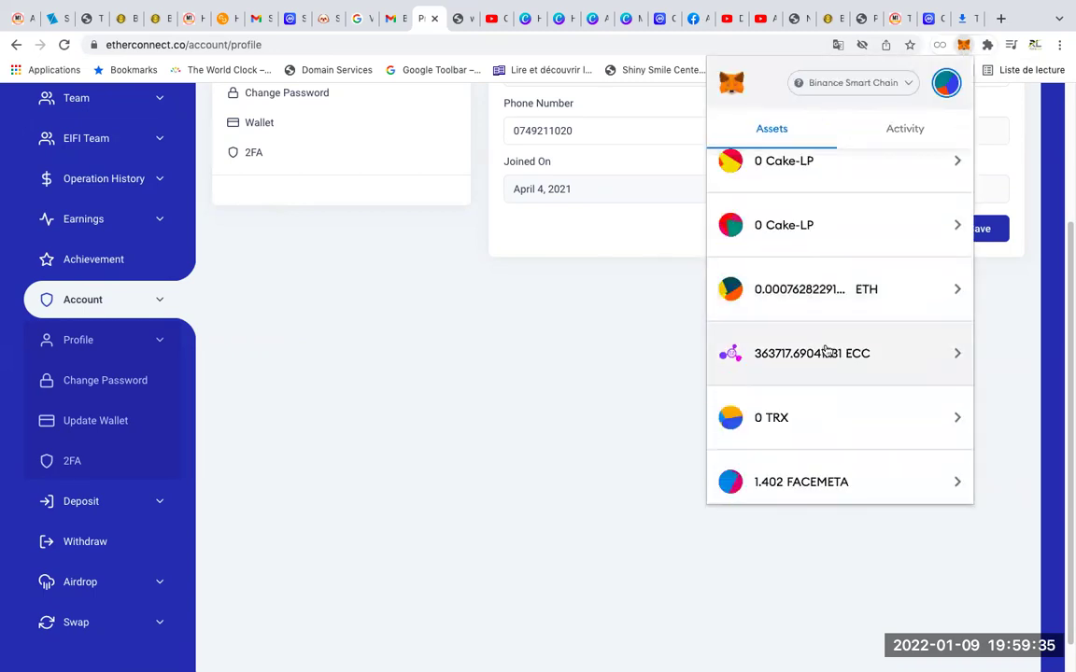
{"action": "scroll", "coordinate": [845, 385], "scroll_direction": "up", "scroll_amount": 2}
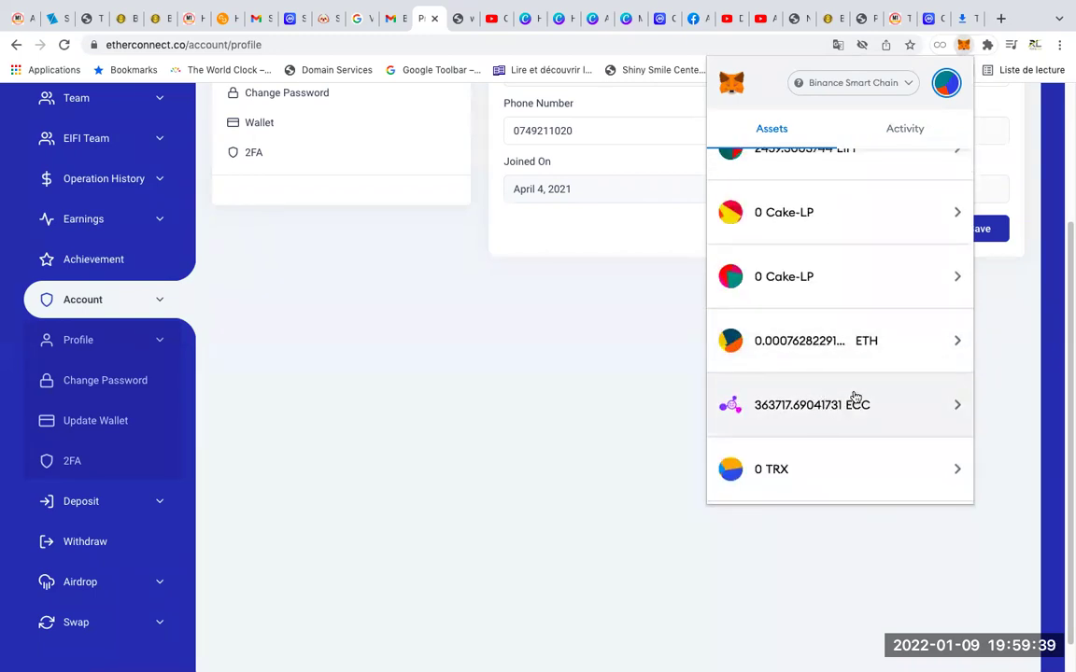
{"action": "scroll", "coordinate": [897, 222], "scroll_direction": "up", "scroll_amount": 1}
{"action": "scroll", "coordinate": [897, 222], "scroll_direction": "up", "scroll_amount": 5}
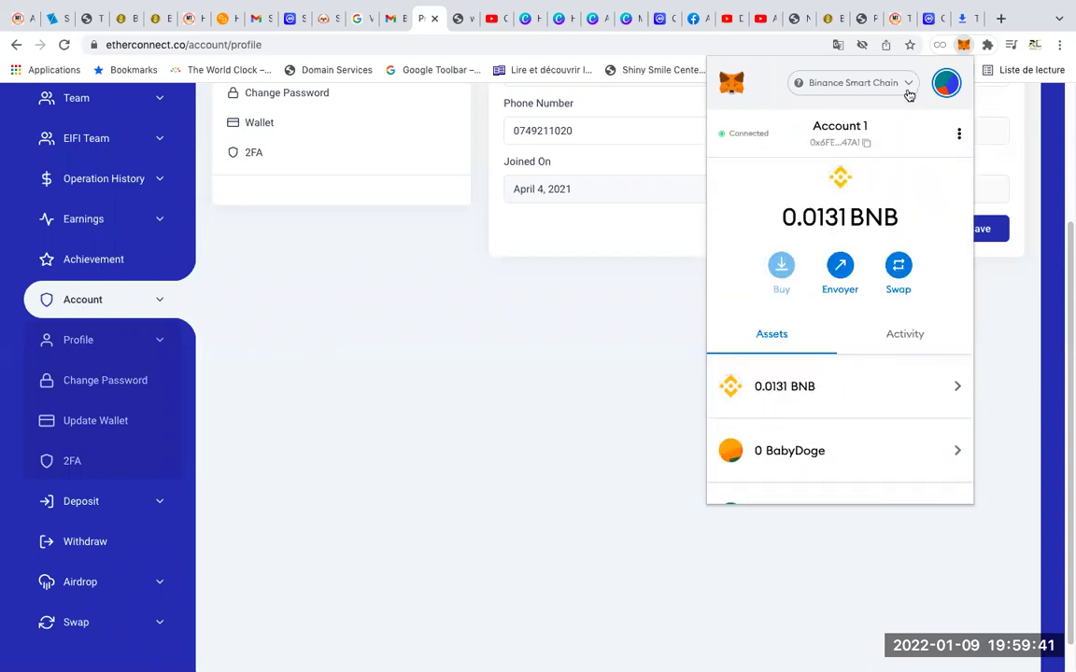
Switch the MetaMask network to Réseau principal Ethereum and look through the assets held there
{"action": "left_click", "coordinate": [907, 86]}
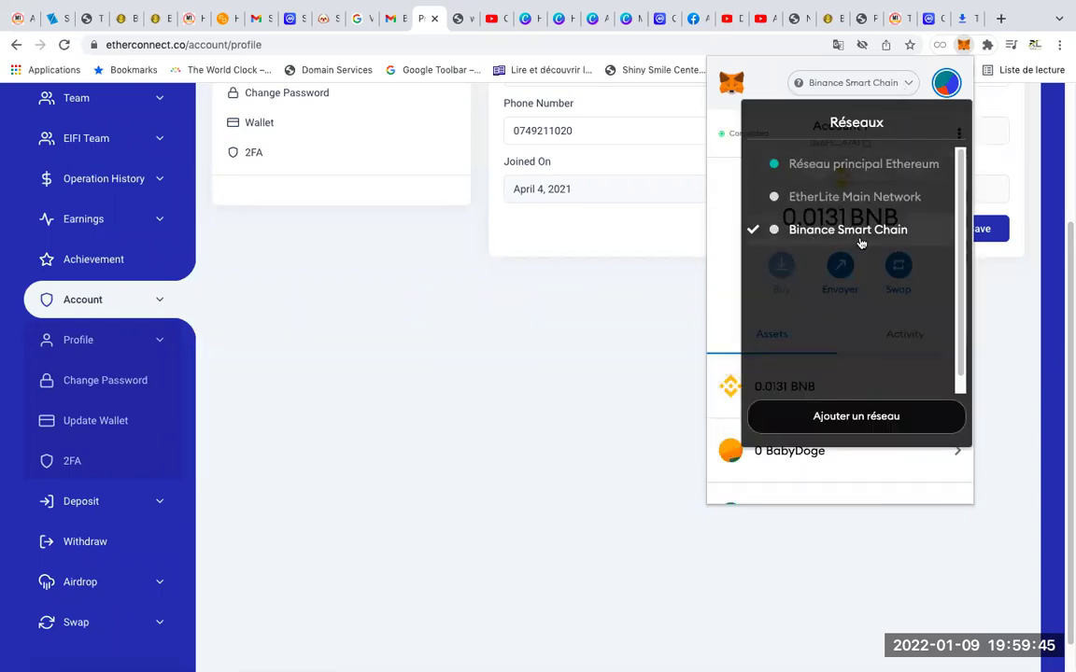
{"action": "left_click", "coordinate": [850, 165]}
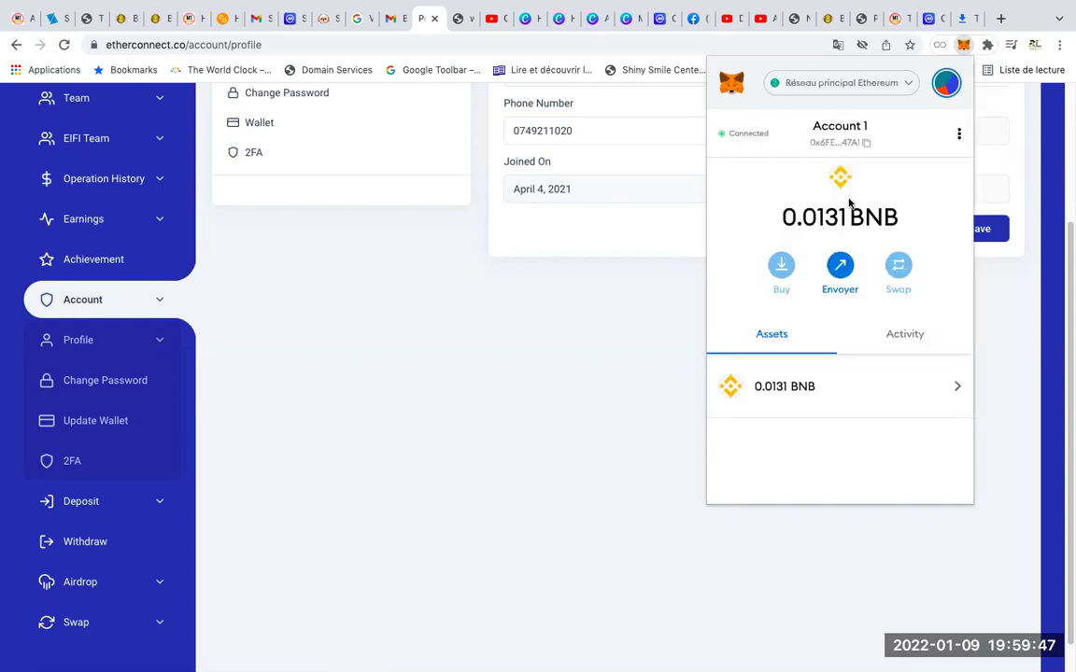
{"action": "scroll", "coordinate": [831, 310], "scroll_direction": "down", "scroll_amount": 5}
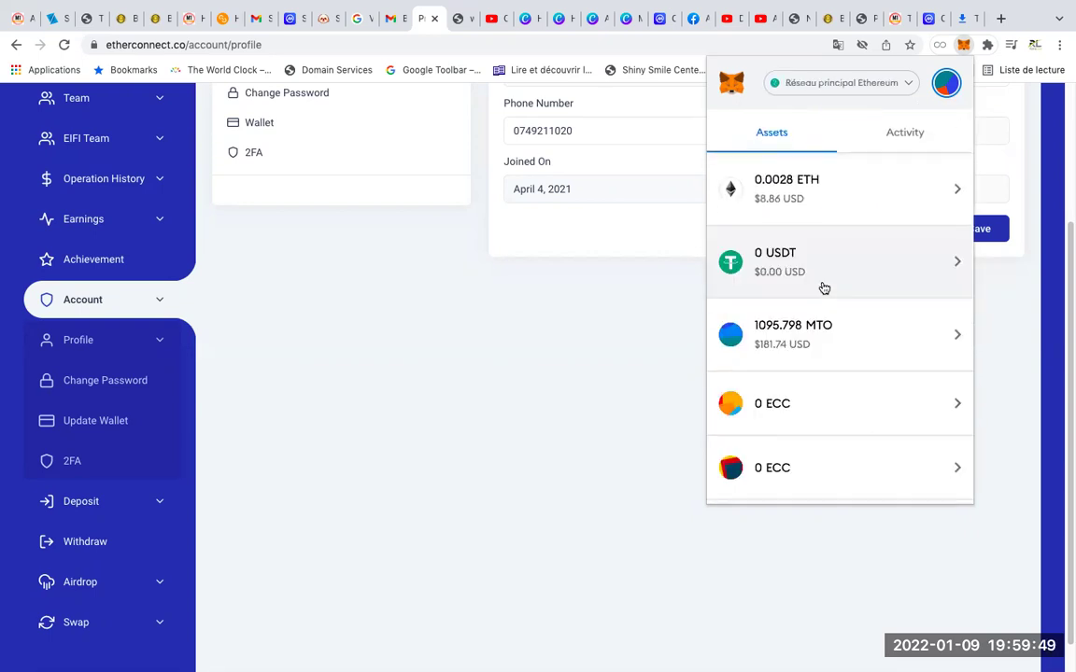
{"action": "scroll", "coordinate": [821, 291], "scroll_direction": "down", "scroll_amount": 6}
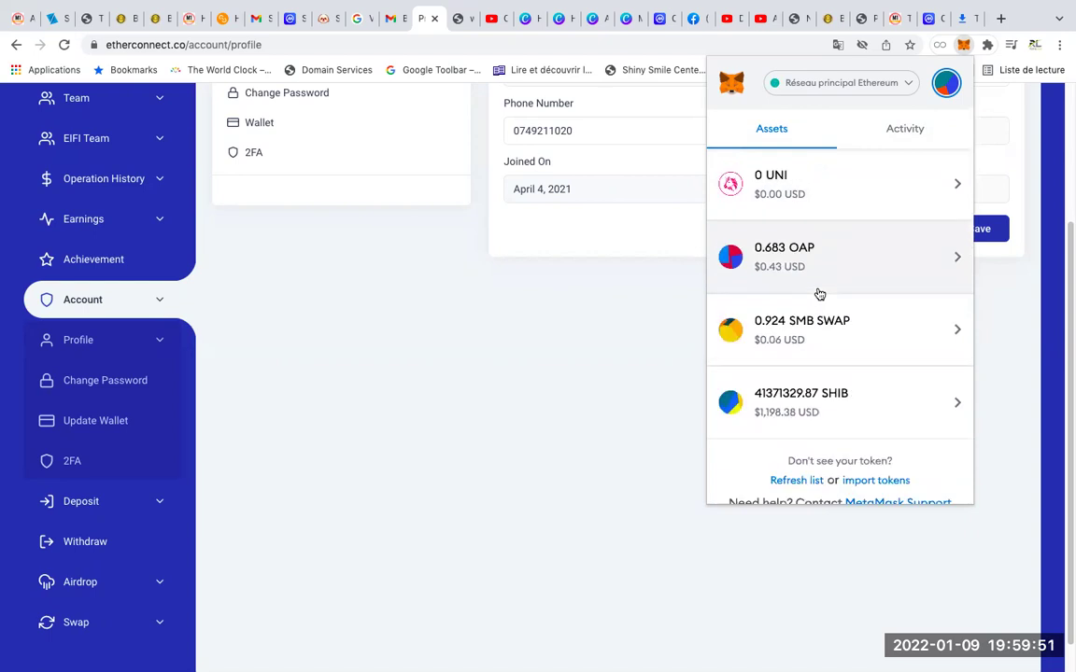
{"action": "scroll", "coordinate": [803, 355], "scroll_direction": "down", "scroll_amount": 1}
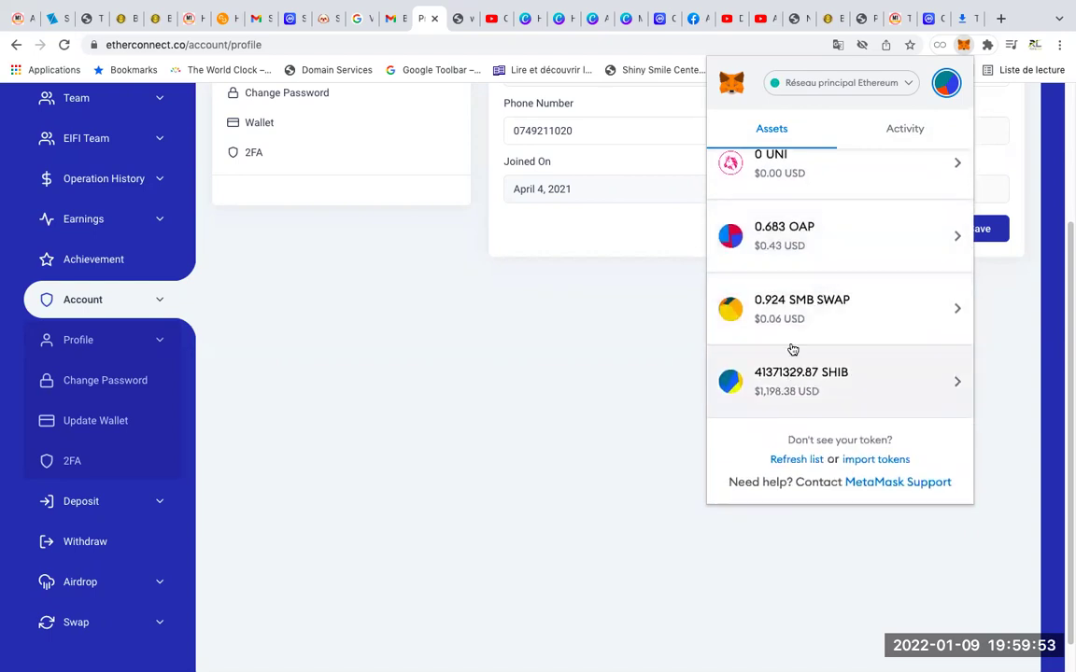
{"action": "scroll", "coordinate": [816, 337], "scroll_direction": "up", "scroll_amount": 8}
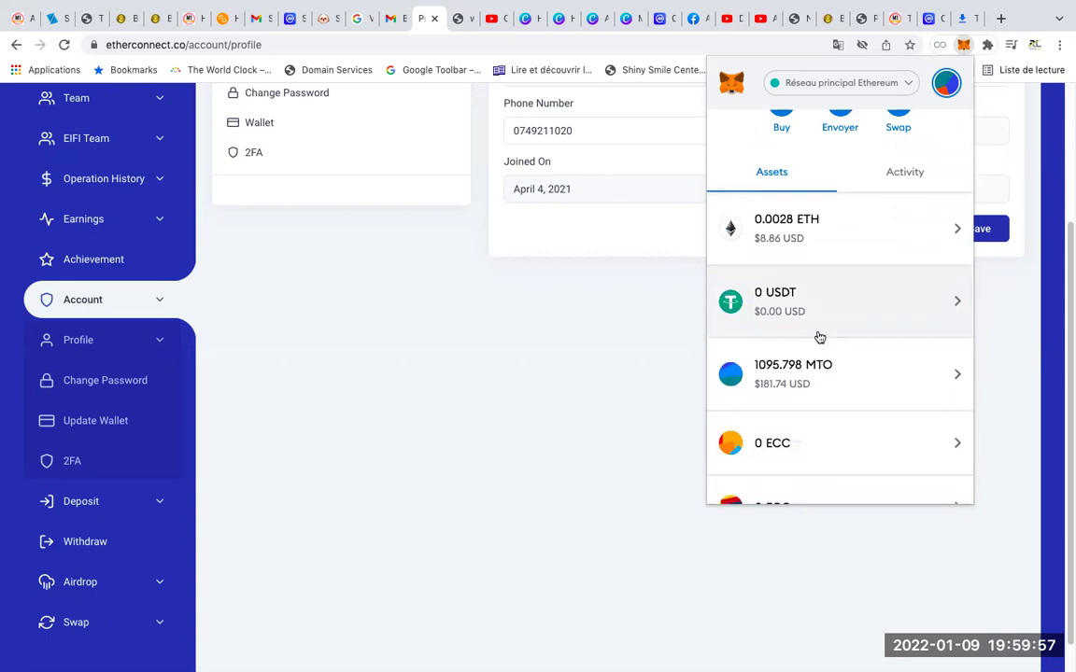
{"action": "scroll", "coordinate": [819, 337], "scroll_direction": "up", "scroll_amount": 3}
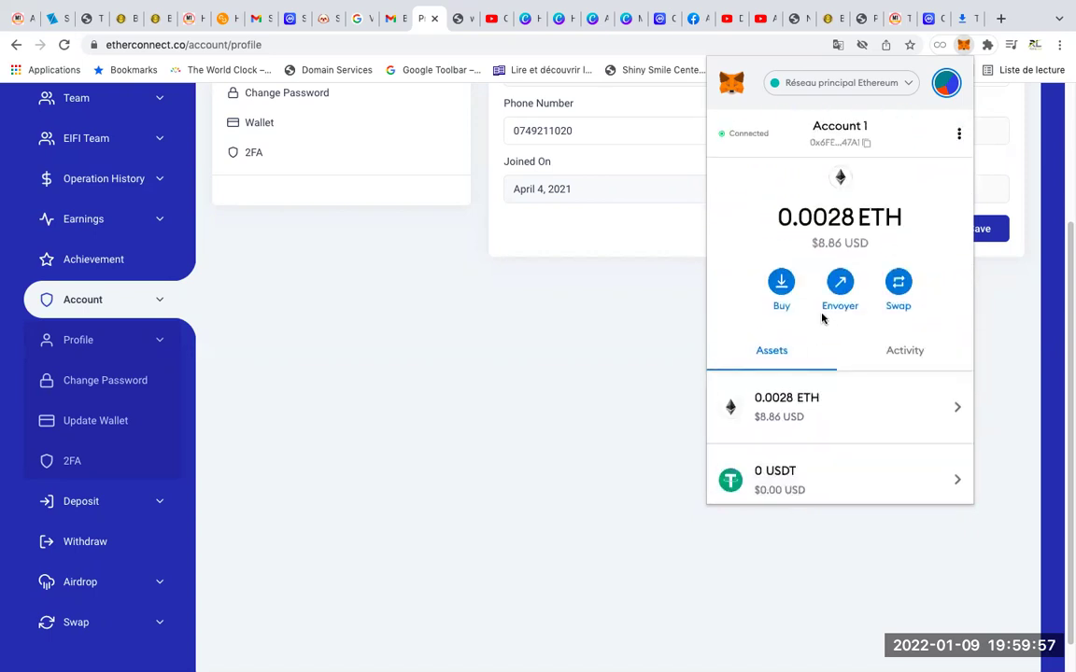
Switch MetaMask back to Binance Smart Chain and copy the wallet address of Account 1
{"action": "left_click", "coordinate": [904, 85]}
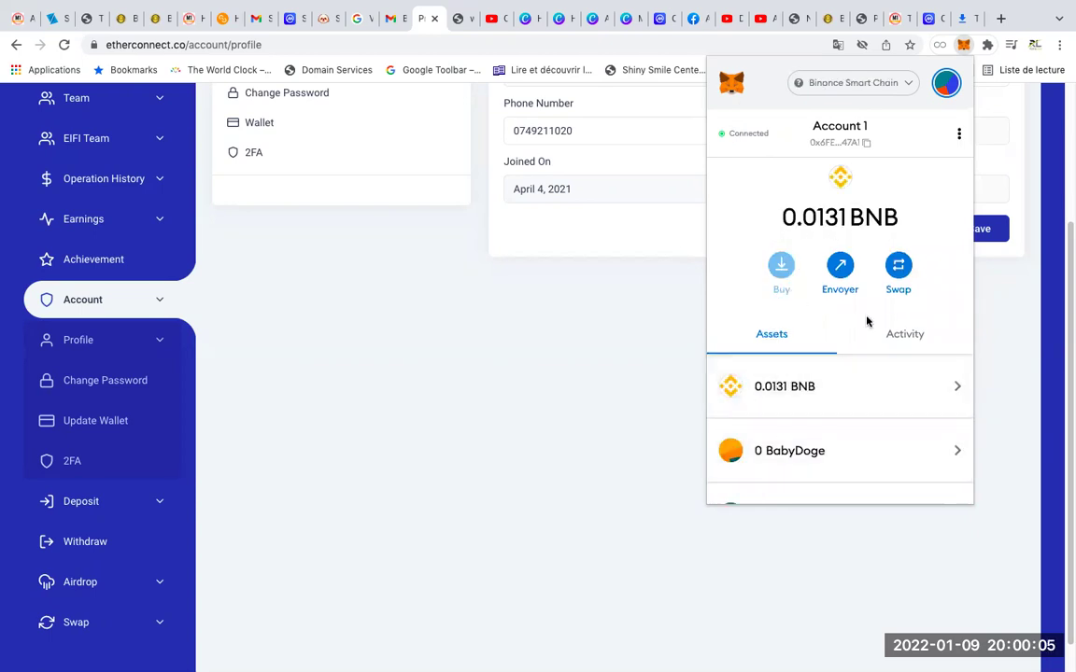
{"action": "left_click", "coordinate": [841, 137]}
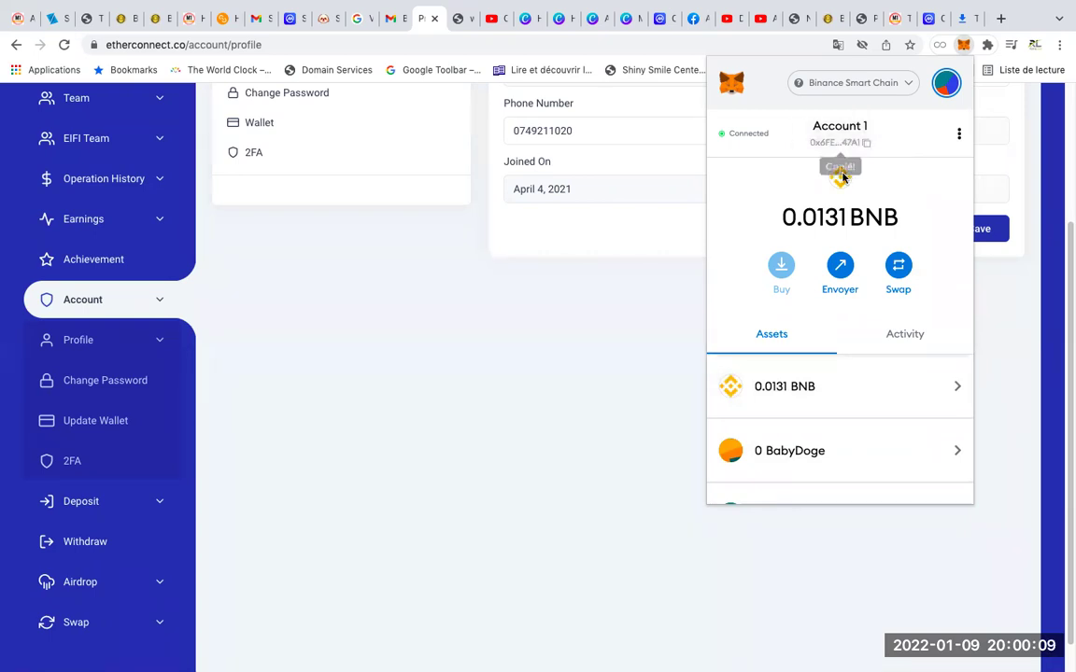
{"action": "left_click", "coordinate": [289, 271]}
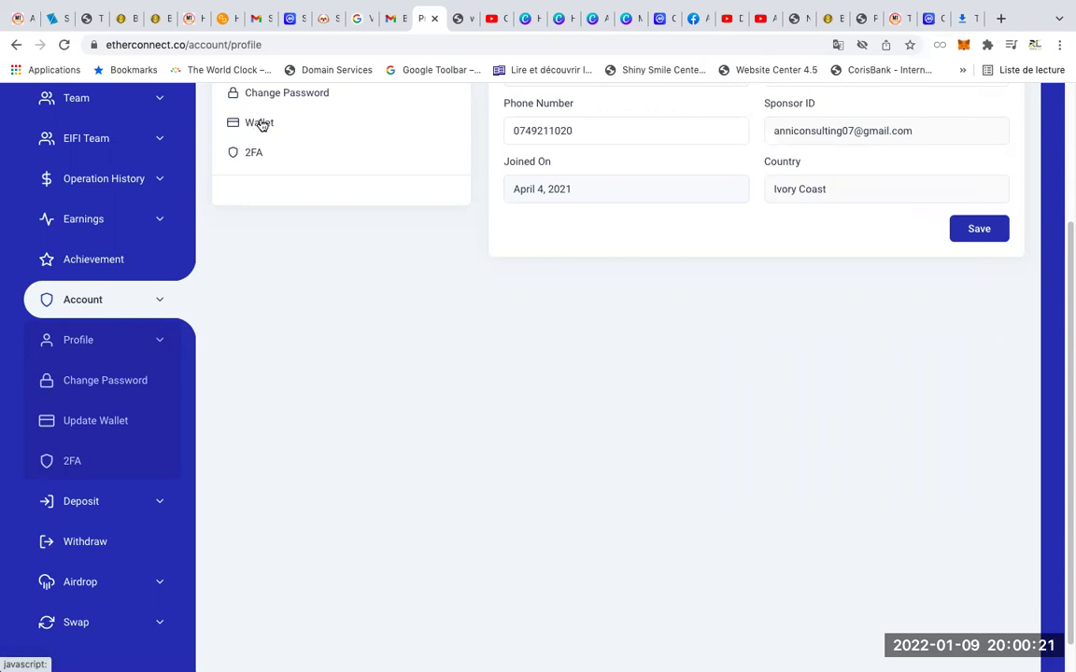
Open the account's wallet address settings and examine the Ethereum, EiFi (BSC), EiFi (Tezos) and ECC (BSC) address fields
{"action": "left_click", "coordinate": [261, 126]}
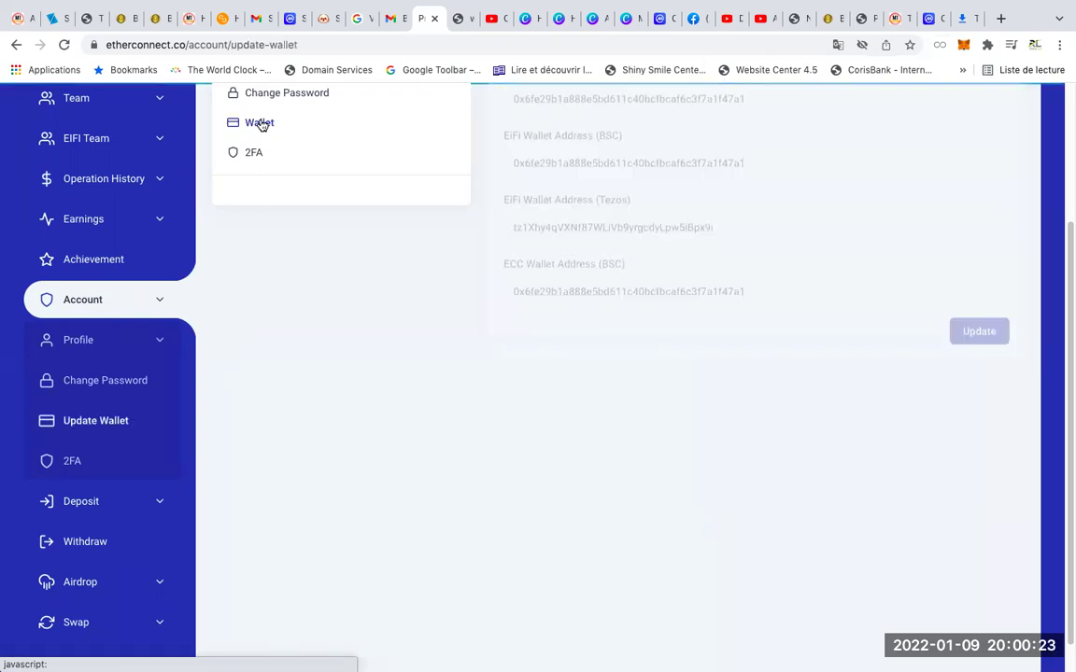
{"action": "scroll", "coordinate": [602, 178], "scroll_direction": "up", "scroll_amount": 3}
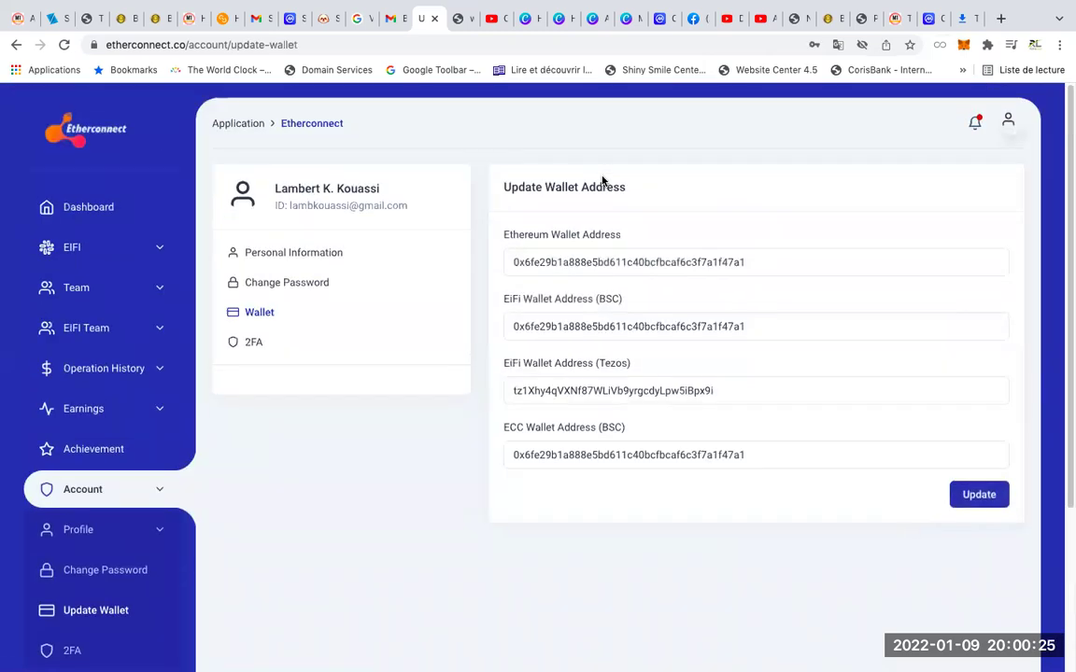
{"action": "scroll", "coordinate": [602, 183], "scroll_direction": "down", "scroll_amount": 3}
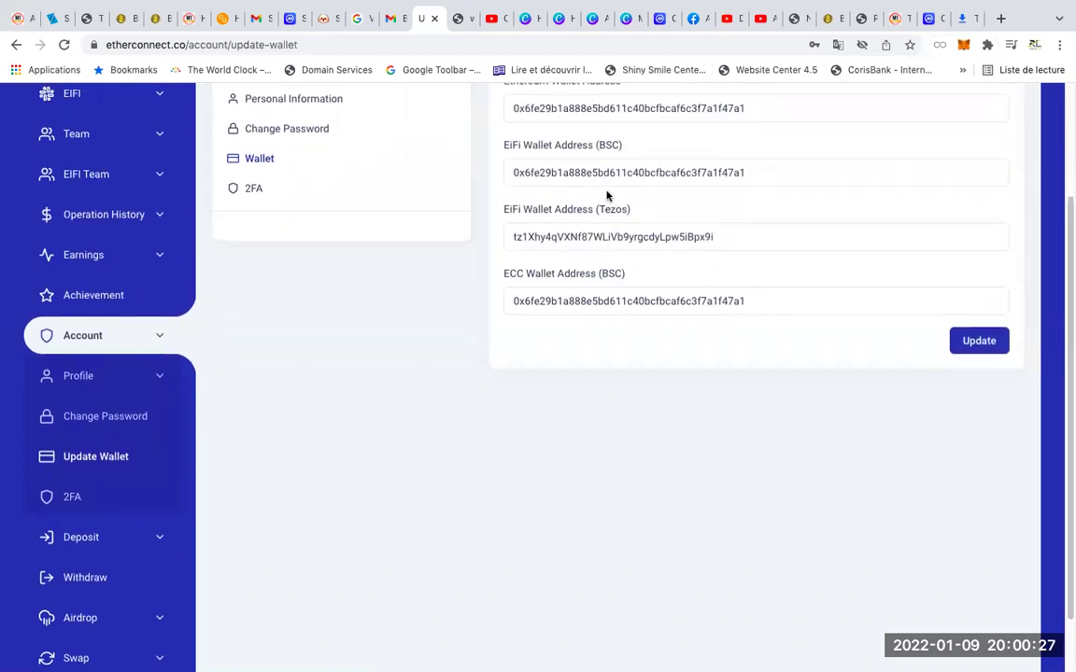
{"action": "scroll", "coordinate": [597, 210], "scroll_direction": "up", "scroll_amount": 1}
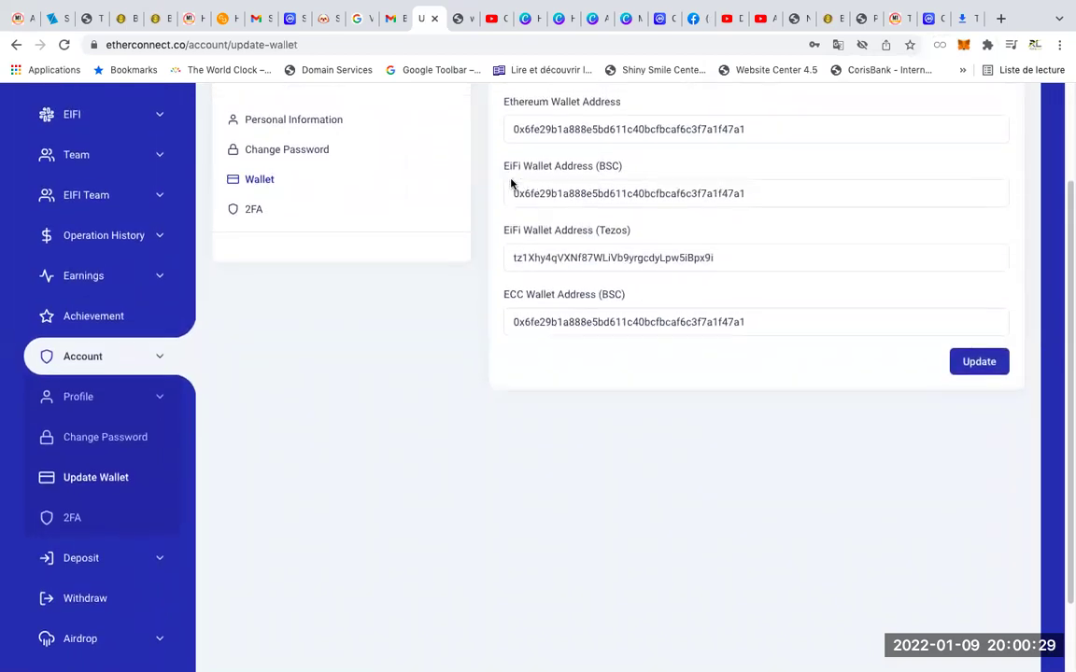
{"action": "scroll", "coordinate": [523, 187], "scroll_direction": "up", "scroll_amount": 1}
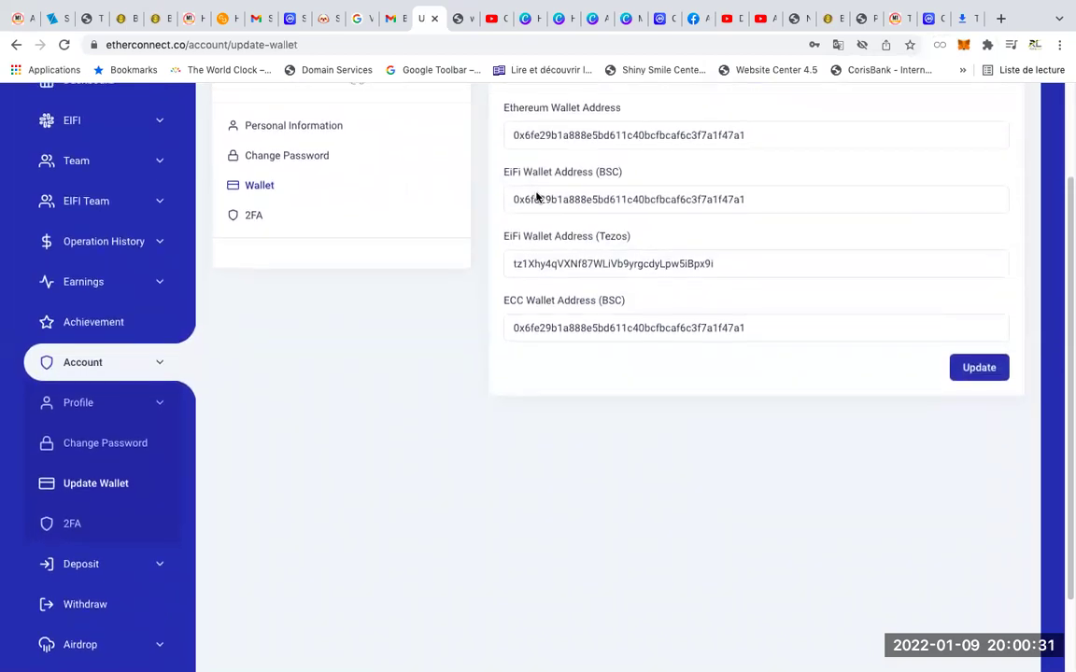
{"action": "scroll", "coordinate": [538, 289], "scroll_direction": "down", "scroll_amount": 1}
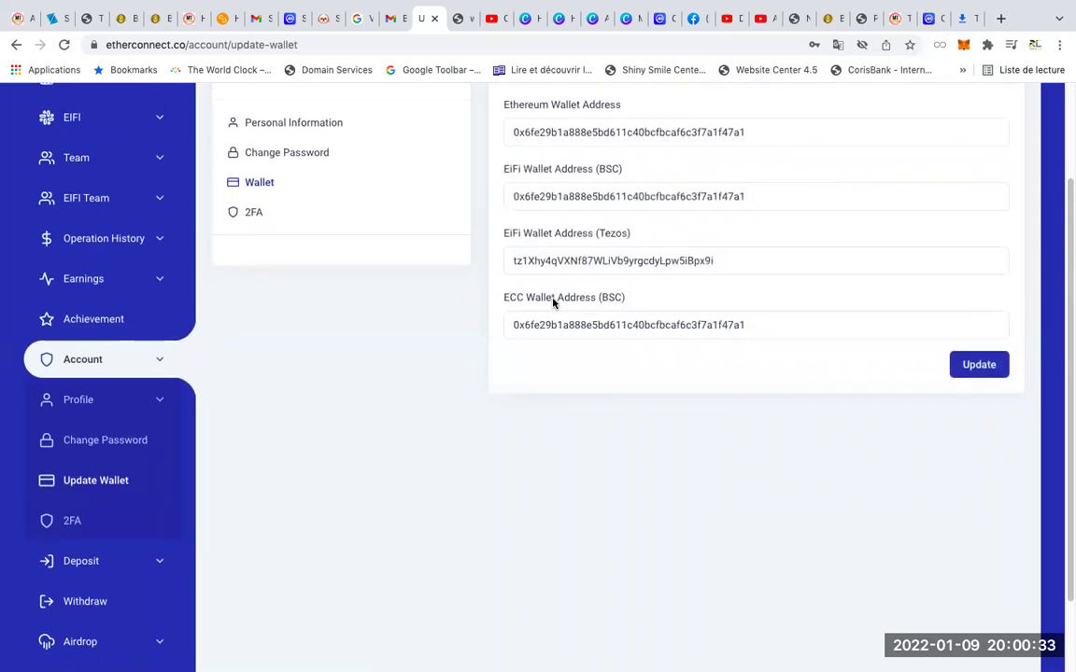
Clear the existing address from the ECC Wallet Address (BSC) field
{"action": "mouse_move", "coordinate": [601, 297]}
{"action": "left_mouse_down"}
{"action": "mouse_move", "coordinate": [630, 300]}
{"action": "mouse_move", "coordinate": [613, 307]}
{"action": "left_mouse_up"}
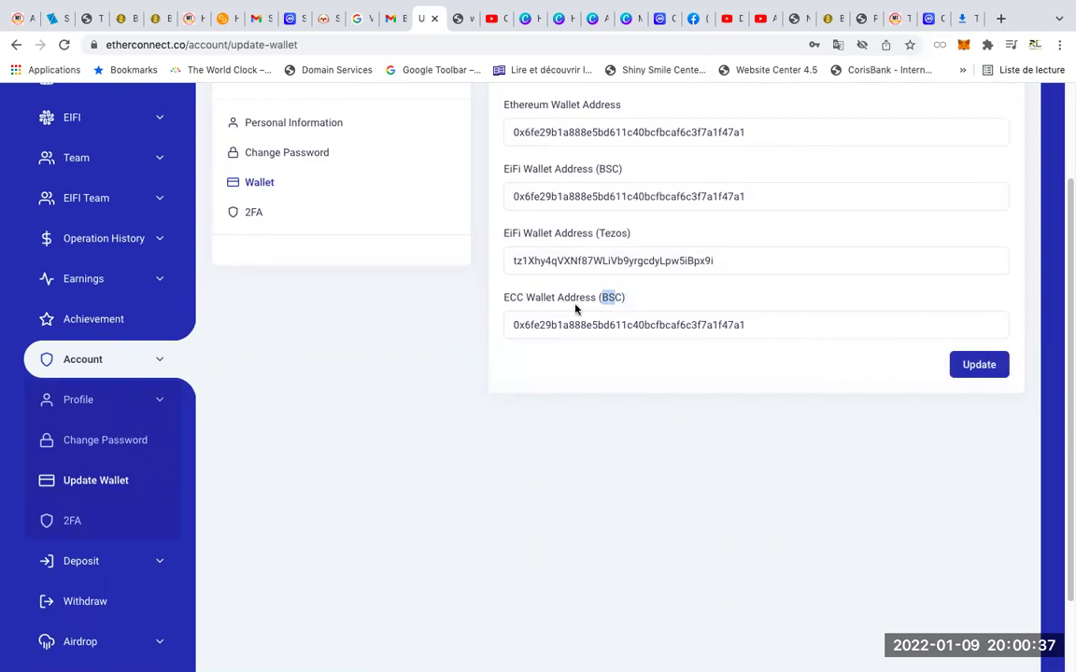
{"action": "left_click_drag", "start_coordinate": [504, 300], "coordinate": [702, 300]}
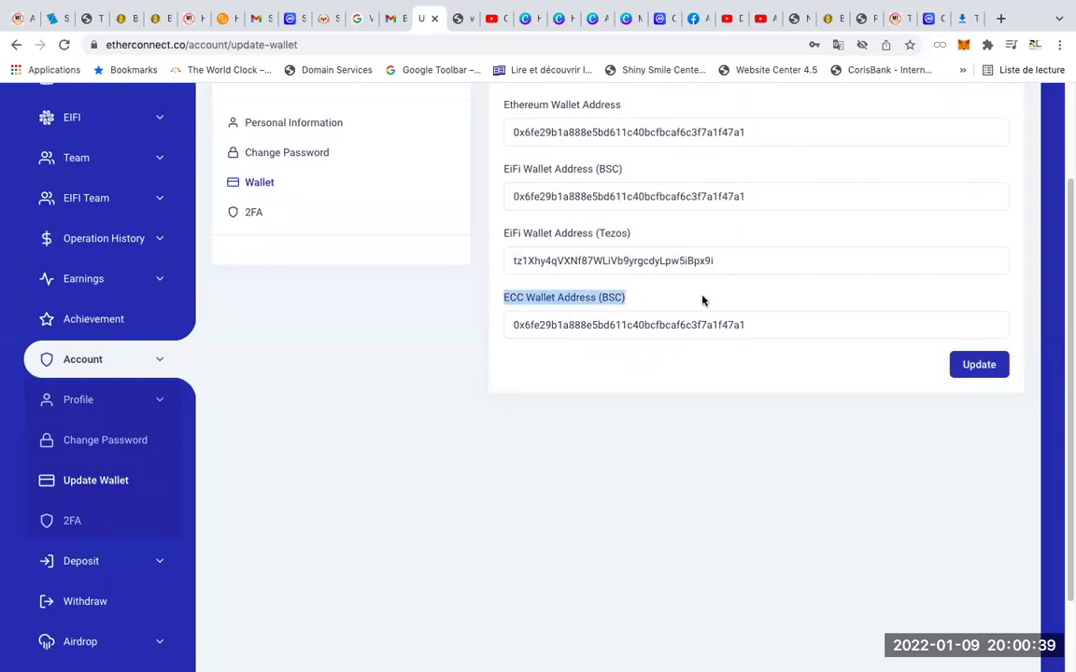
{"action": "left_click_drag", "start_coordinate": [512, 326], "coordinate": [797, 319]}
{"action": "key", "text": "BackSpace"}
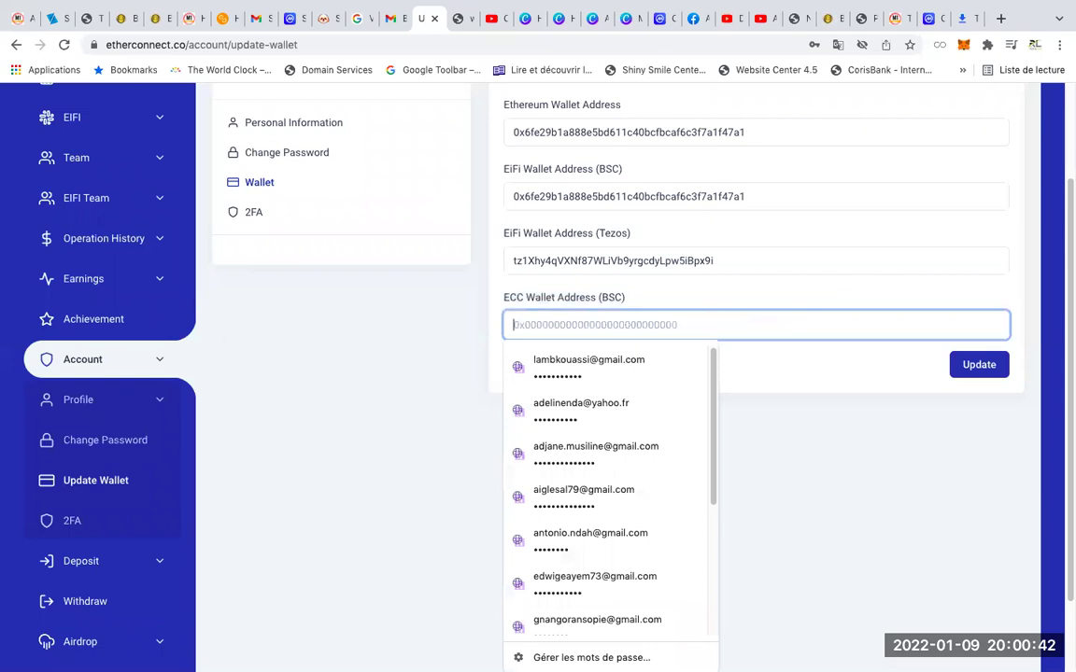
{"action": "left_click", "coordinate": [432, 318]}
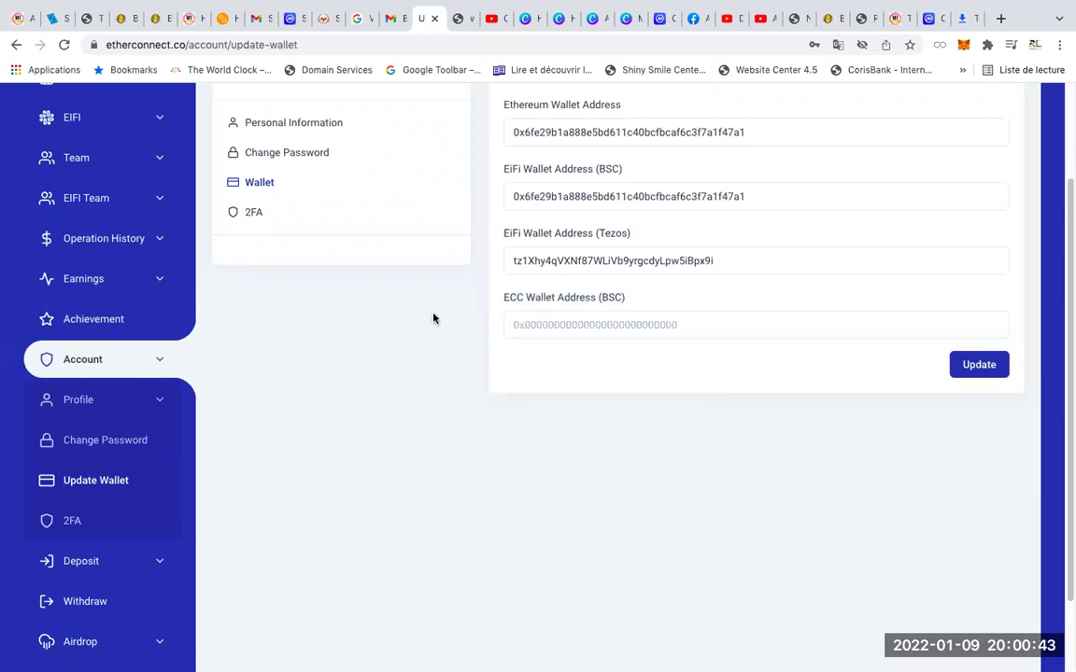
Paste the address copied from MetaMask into the ECC Wallet Address (BSC) field
{"action": "left_click", "coordinate": [535, 329]}
{"action": "left_click_drag", "start_coordinate": [503, 301], "coordinate": [649, 308]}
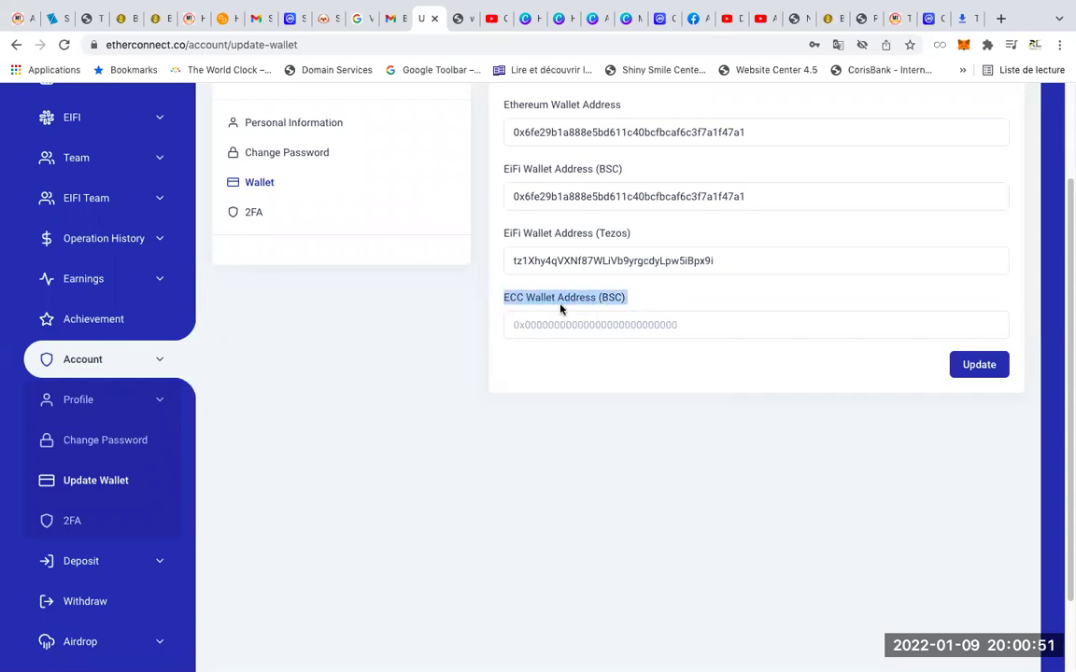
{"action": "left_click", "coordinate": [606, 310], "text": "shift"}
{"action": "left_click", "coordinate": [551, 322]}
{"action": "right_click", "coordinate": [555, 324]}
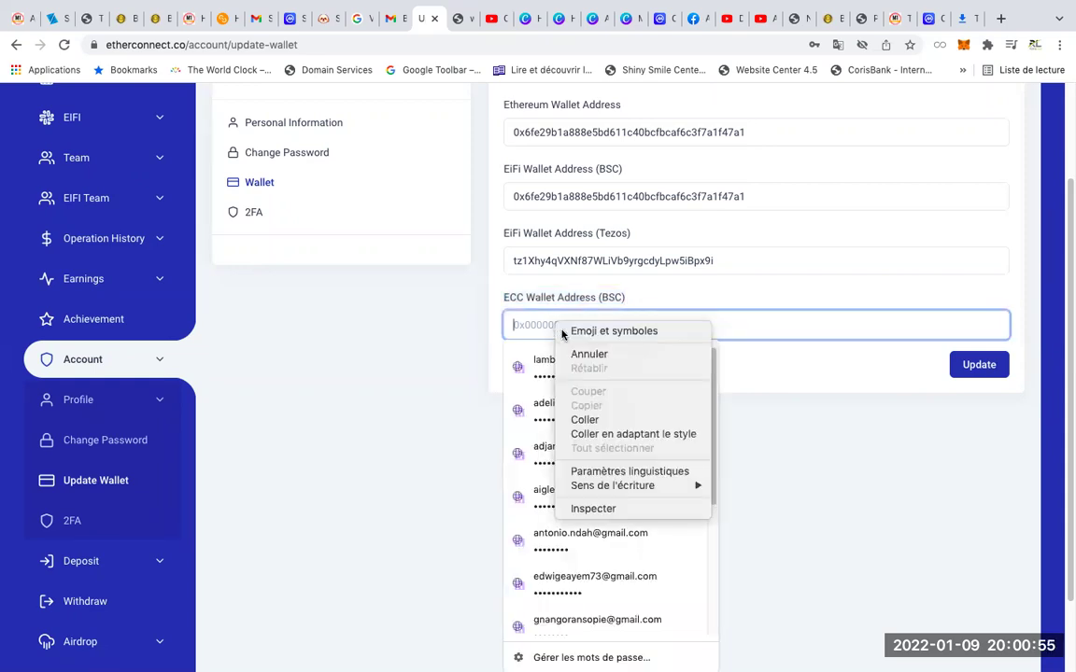
{"action": "left_click", "coordinate": [575, 417]}
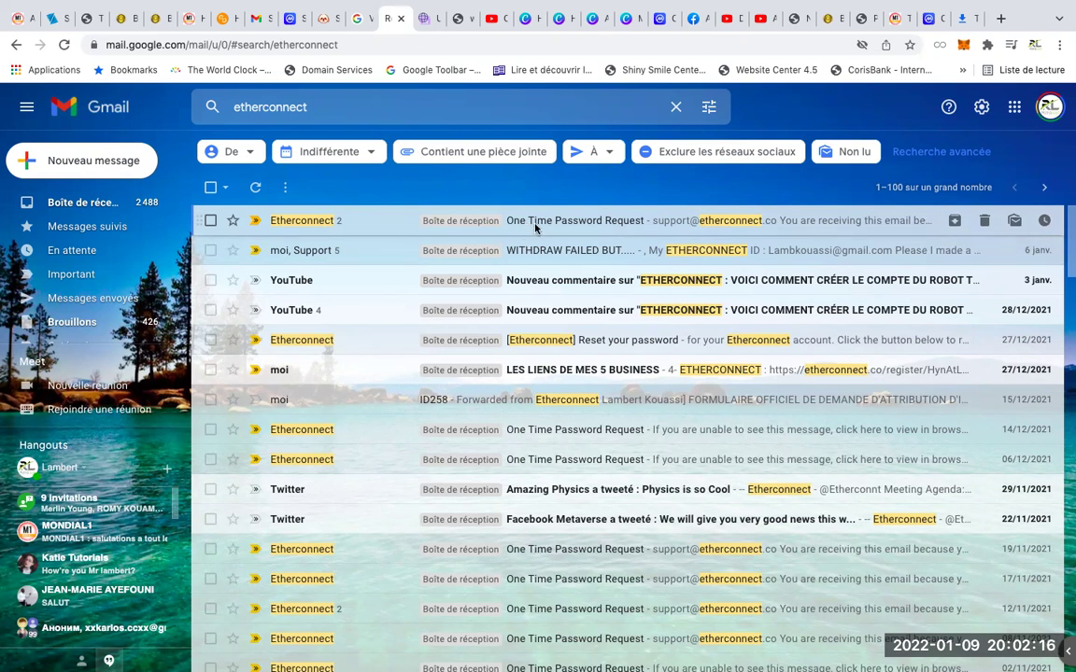
Open the newest Etherconnect One Time Password Request email in Gmail and copy its verification code
{"action": "left_click", "coordinate": [574, 226]}
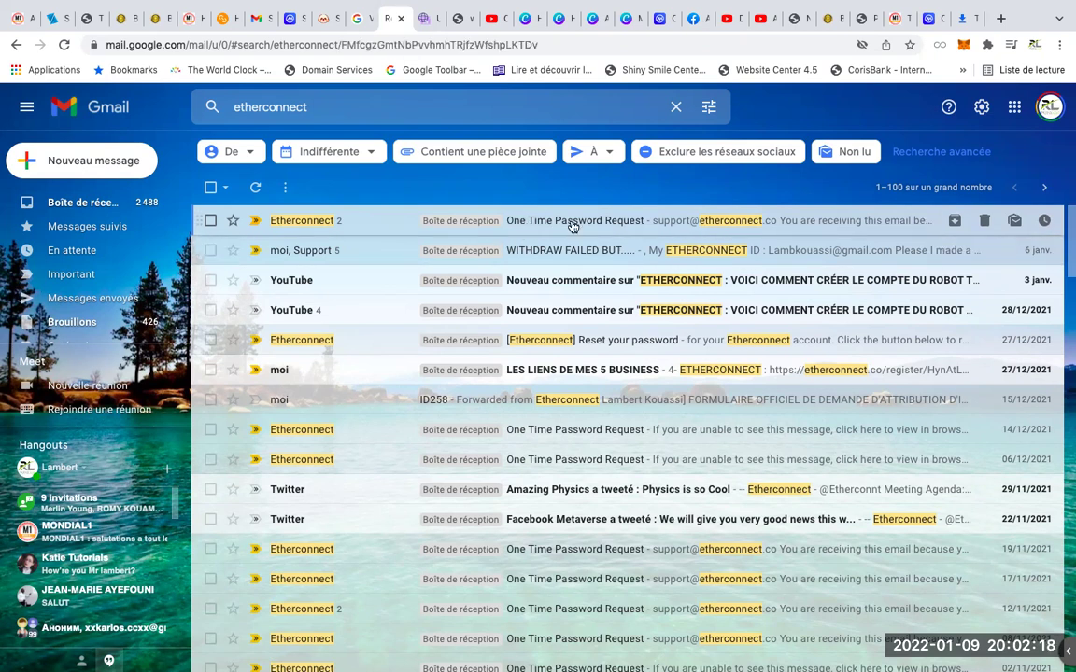
{"action": "scroll", "coordinate": [601, 286], "scroll_direction": "down", "scroll_amount": 2}
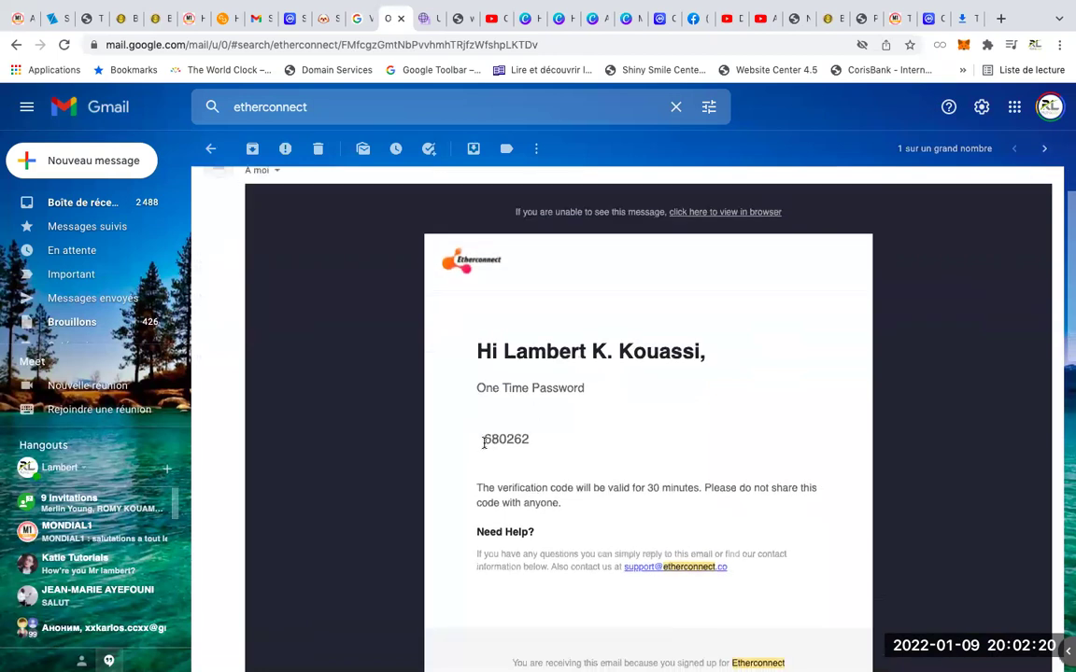
{"action": "double_click", "coordinate": [523, 441]}
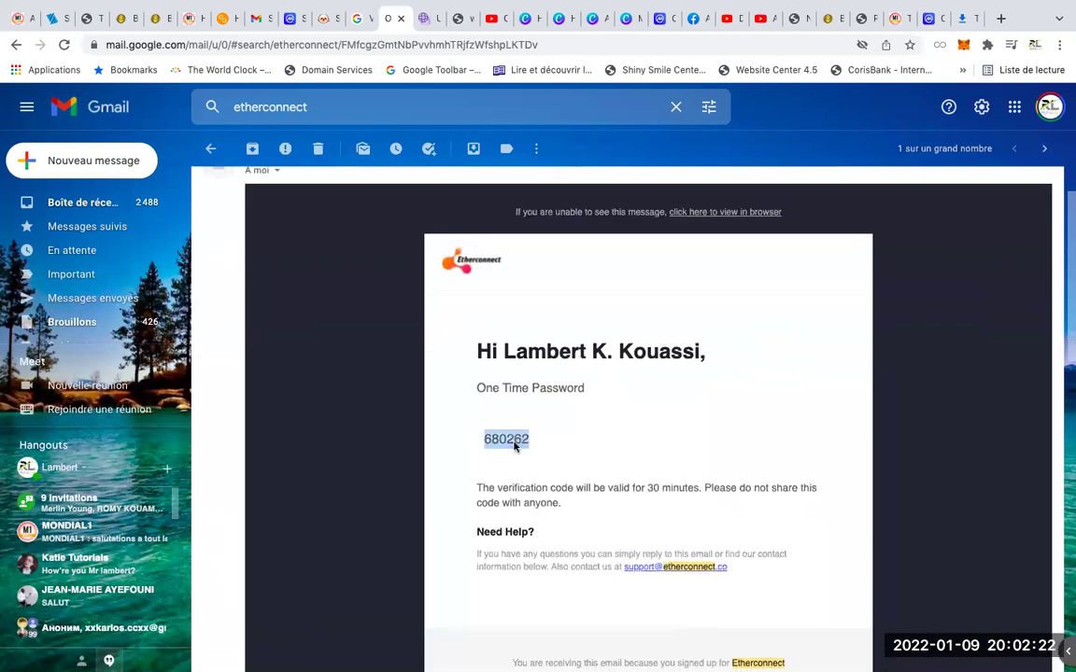
{"action": "right_click", "coordinate": [515, 439]}
{"action": "left_click", "coordinate": [552, 473]}
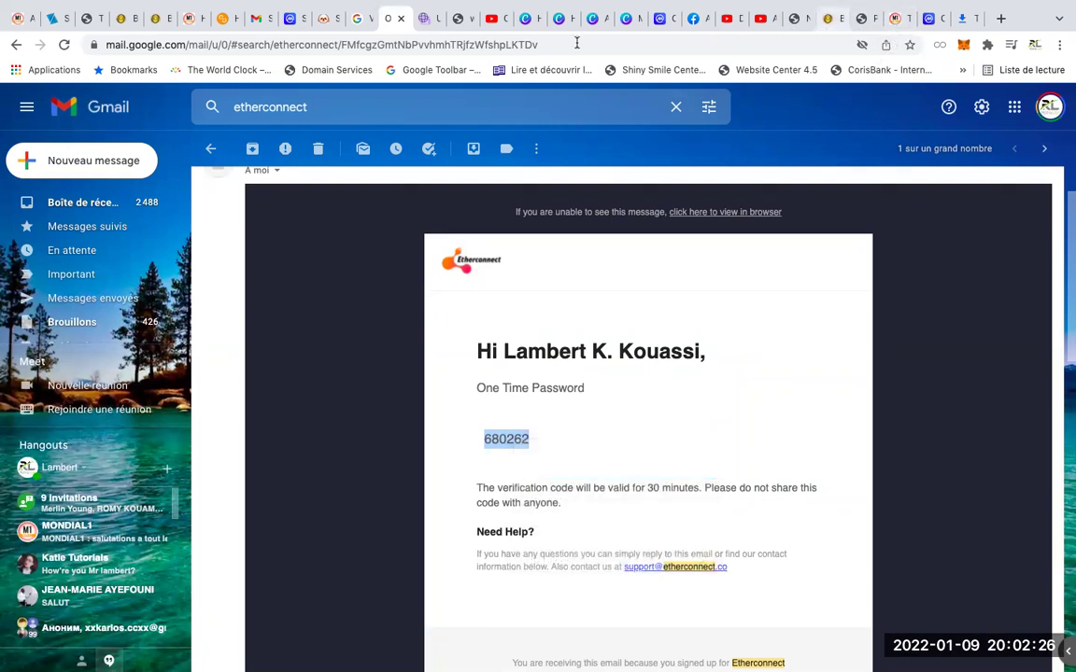
Return to the Etherconnect wallet settings and replace the ECC Wallet Address (BSC) entry with the copied verification code
{"action": "left_click", "coordinate": [421, 19]}
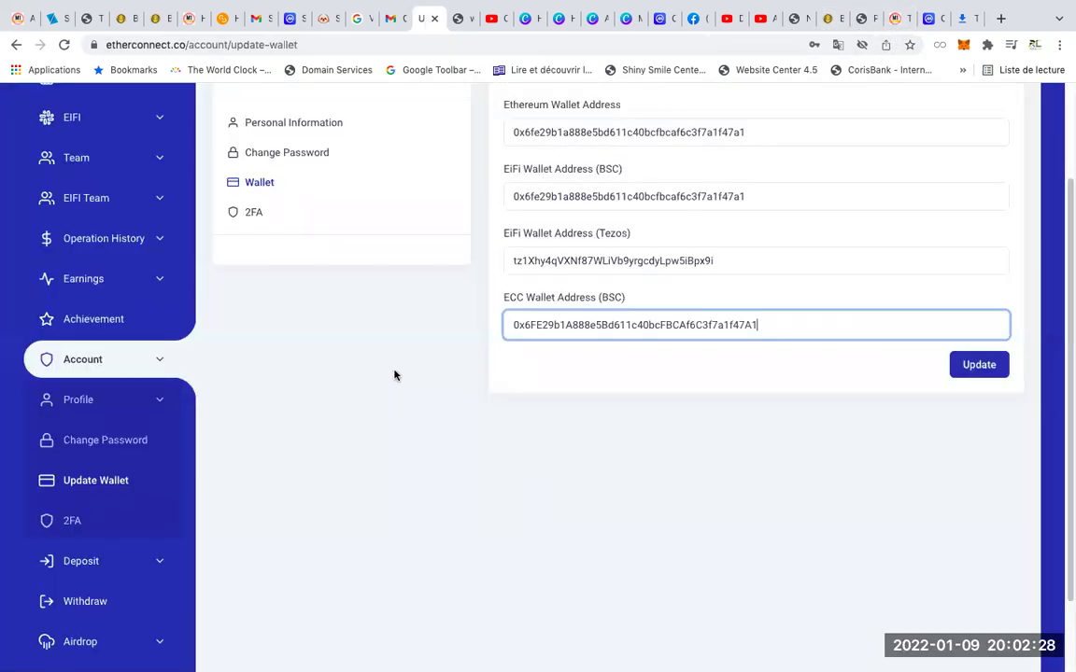
{"action": "left_click", "coordinate": [340, 374]}
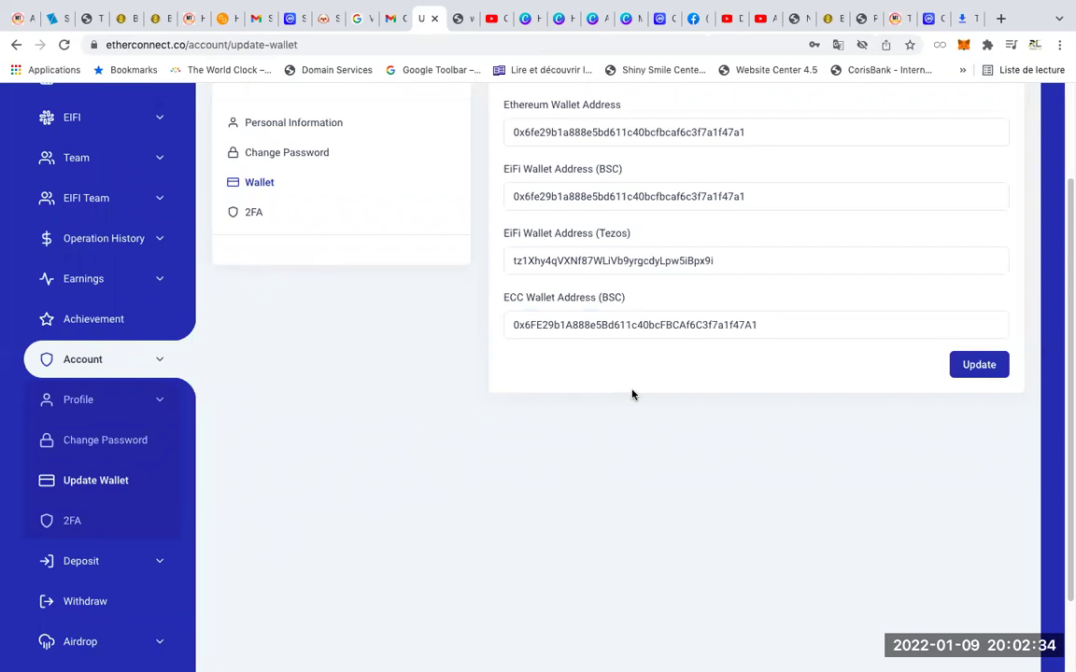
{"action": "left_click", "coordinate": [764, 323]}
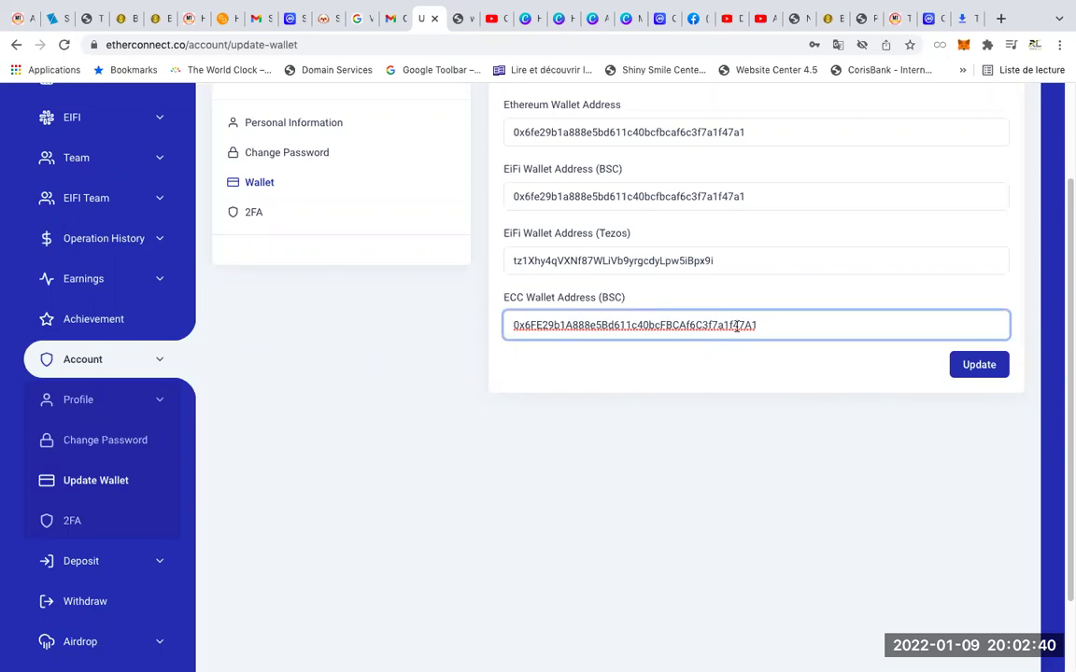
{"action": "left_click_drag", "start_coordinate": [770, 323], "coordinate": [579, 324]}
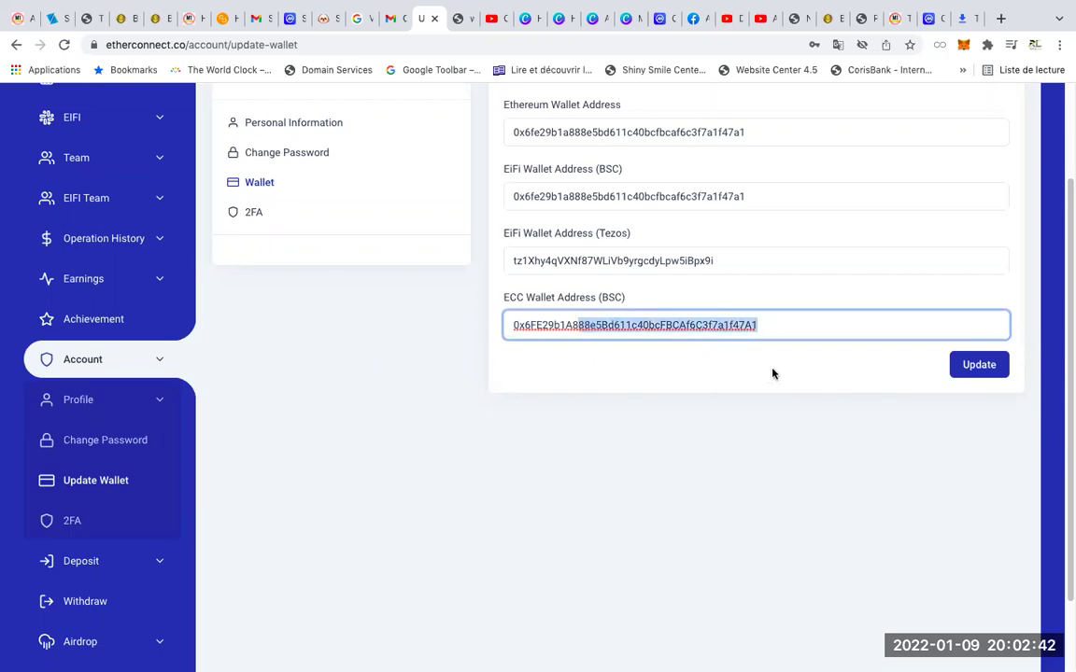
{"action": "left_click_drag", "start_coordinate": [768, 325], "coordinate": [658, 311]}
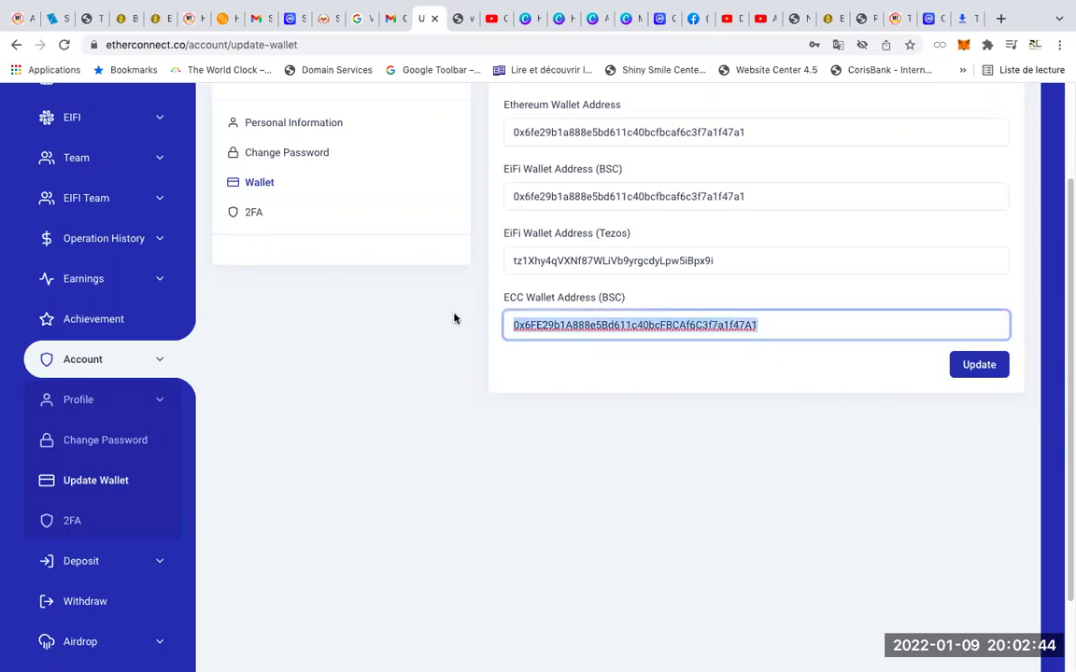
{"action": "key", "text": "BackSpace"}
{"action": "left_click", "coordinate": [614, 349]}
{"action": "left_click", "coordinate": [602, 324]}
{"action": "right_click", "coordinate": [602, 322]}
{"action": "left_click", "coordinate": [844, 475]}
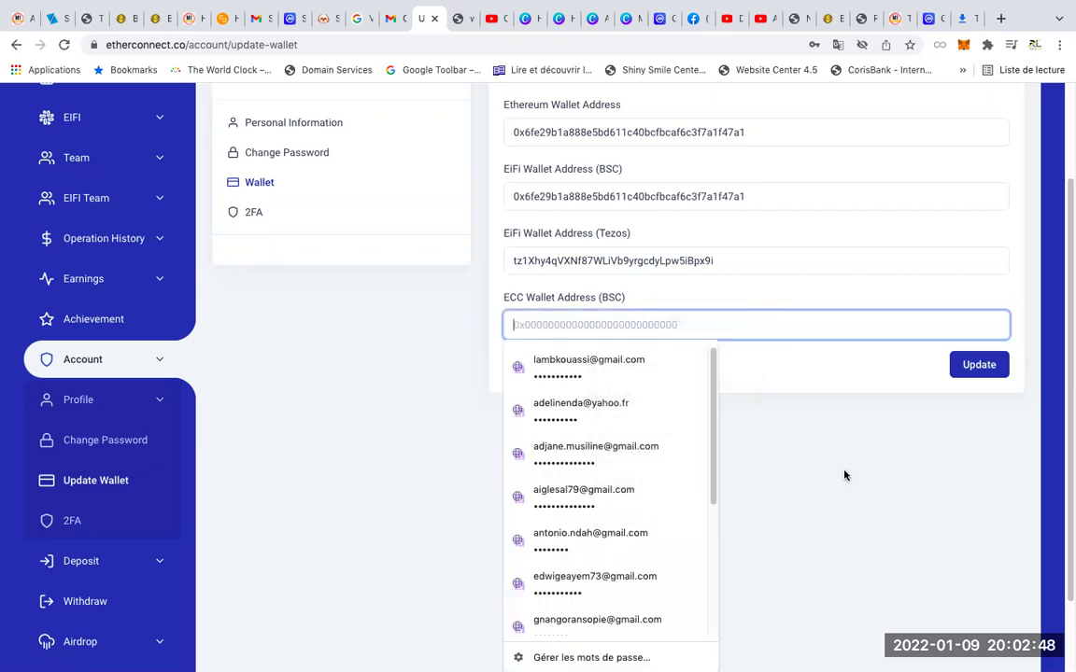
{"action": "key", "text": "super+v"}
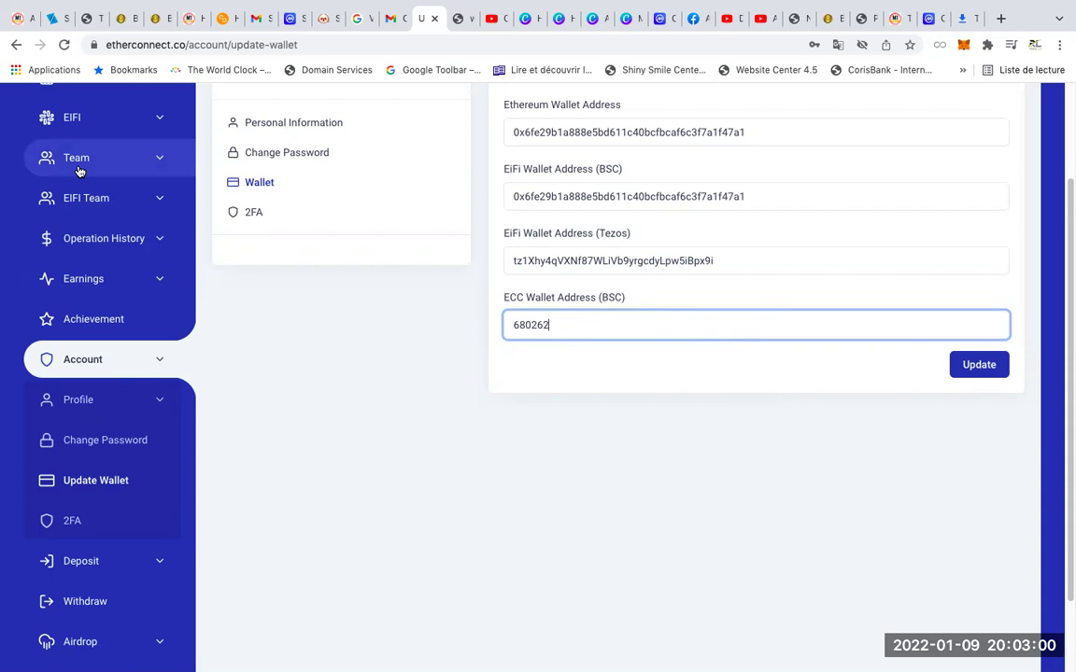
Go to the dashboard and open the ECC withdrawal page from there
{"action": "scroll", "coordinate": [101, 160], "scroll_direction": "up", "scroll_amount": 3}
{"action": "left_click", "coordinate": [100, 209]}
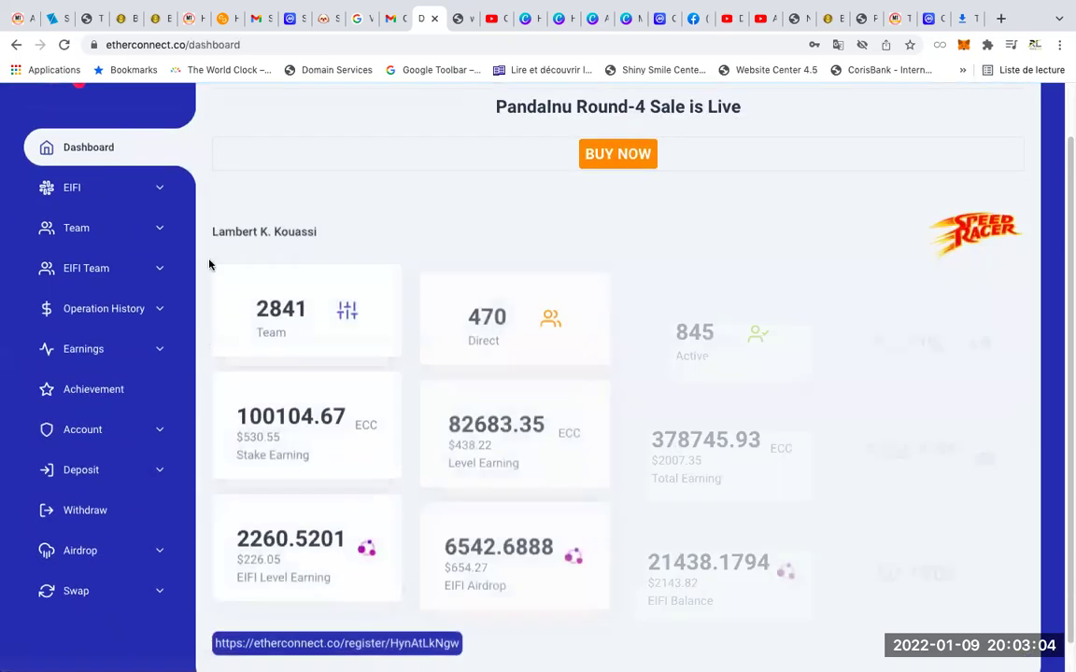
{"action": "scroll", "coordinate": [187, 232], "scroll_direction": "down", "scroll_amount": 1}
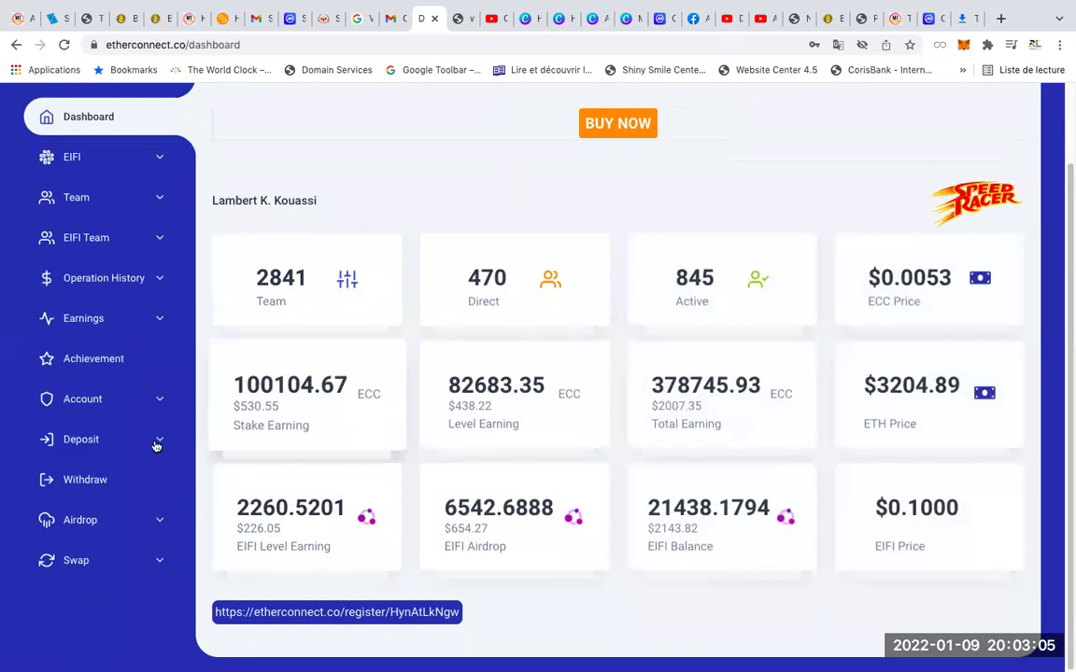
{"action": "left_click", "coordinate": [84, 482]}
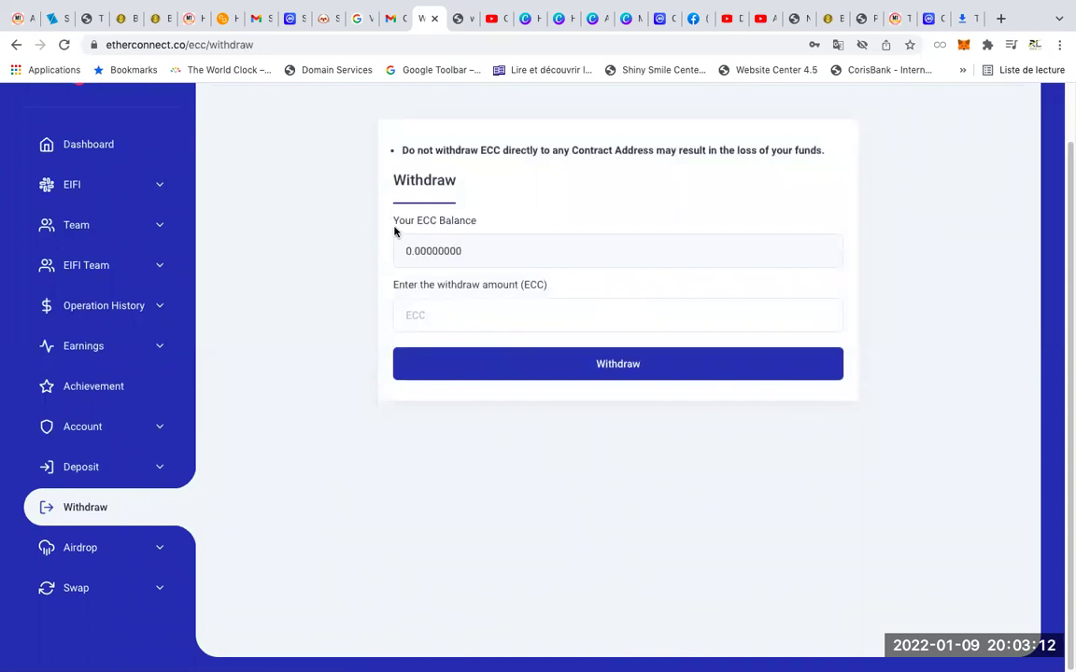
Copy the full ECC balance and enter it as the withdraw amount, 0.00000000
{"action": "left_click_drag", "start_coordinate": [389, 221], "coordinate": [501, 228]}
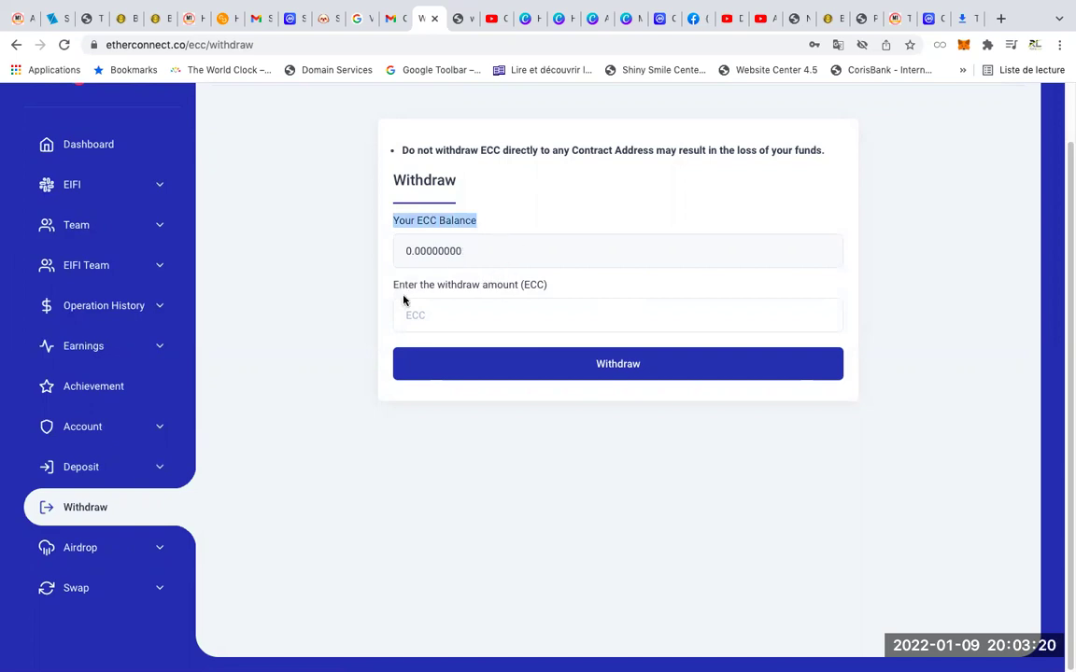
{"action": "left_click_drag", "start_coordinate": [401, 251], "coordinate": [476, 253]}
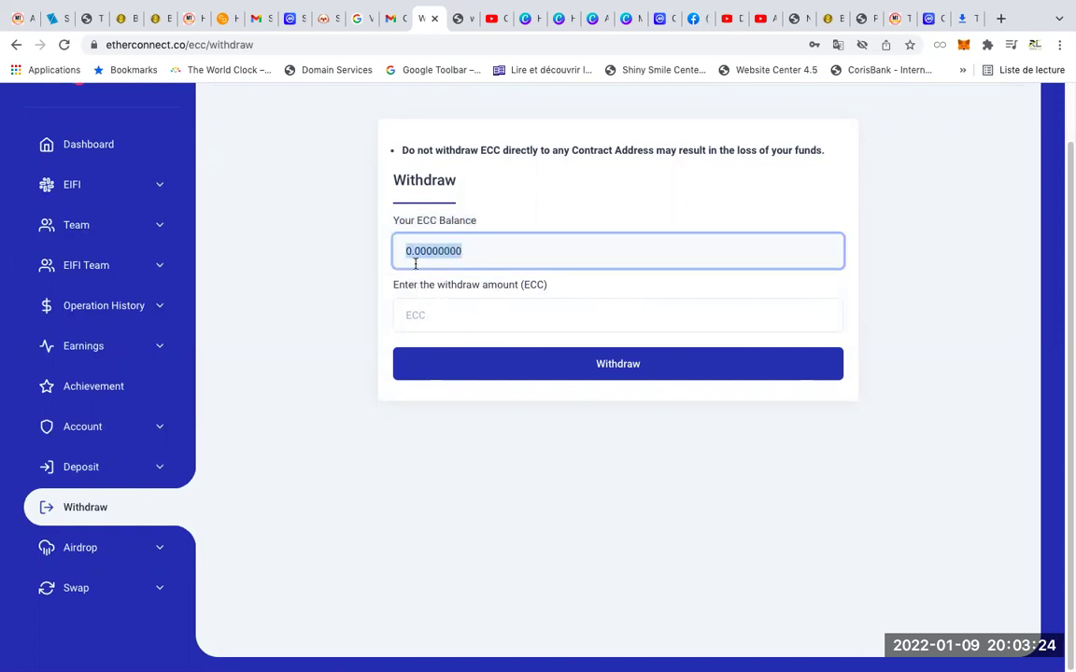
{"action": "left_click", "coordinate": [428, 290]}
{"action": "left_click", "coordinate": [409, 314]}
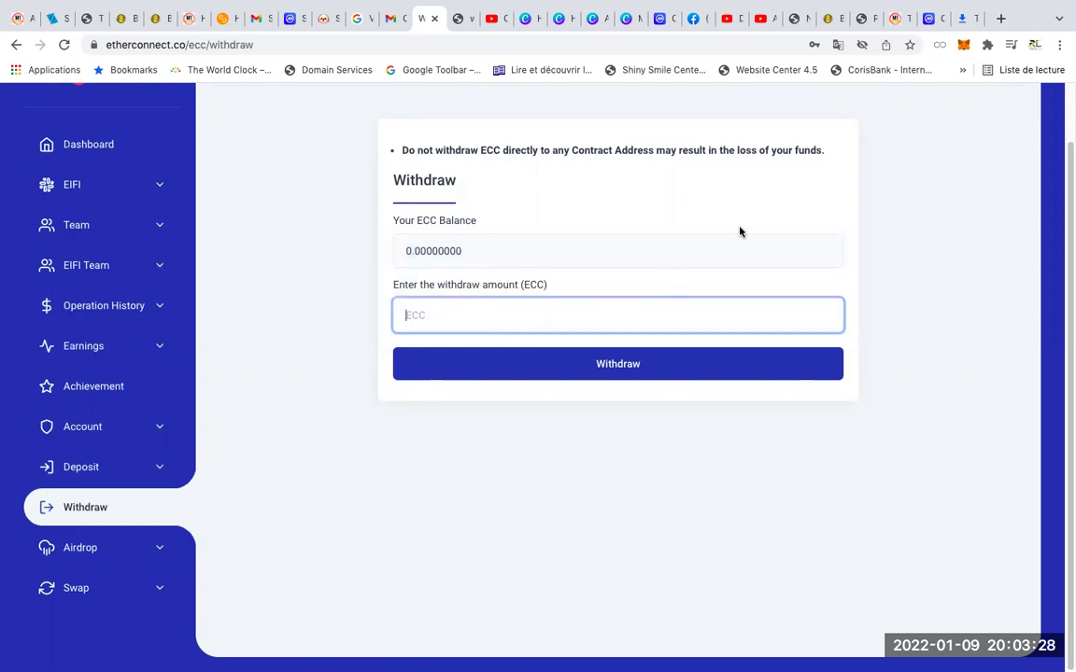
{"action": "left_click_drag", "start_coordinate": [404, 254], "coordinate": [499, 254]}
{"action": "right_click", "coordinate": [448, 252]}
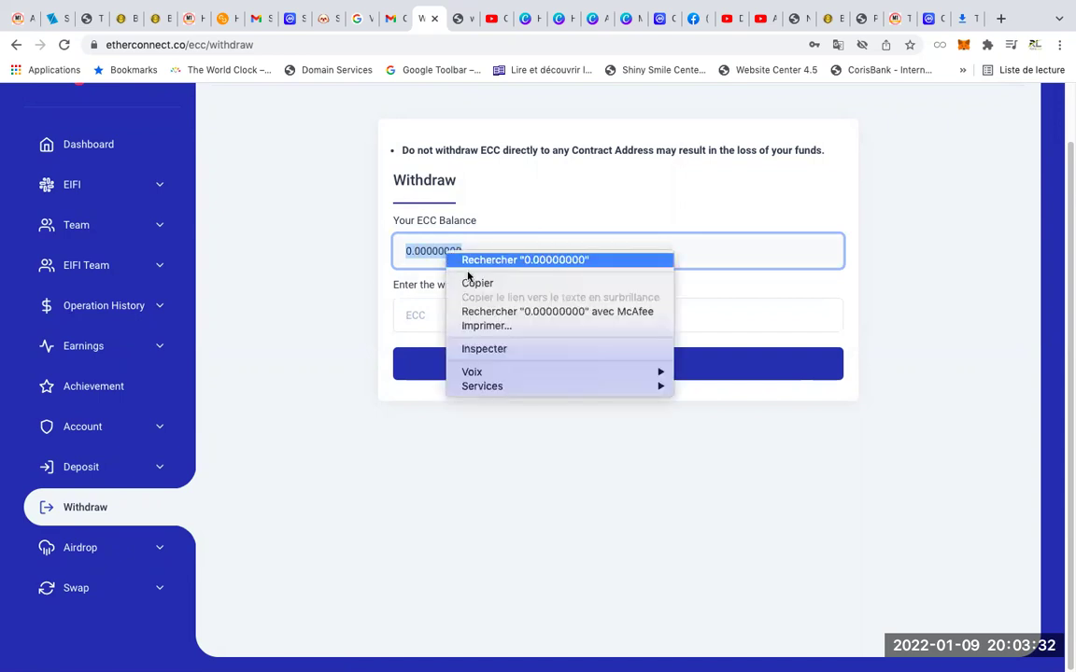
{"action": "left_click", "coordinate": [483, 284]}
{"action": "left_click", "coordinate": [424, 315]}
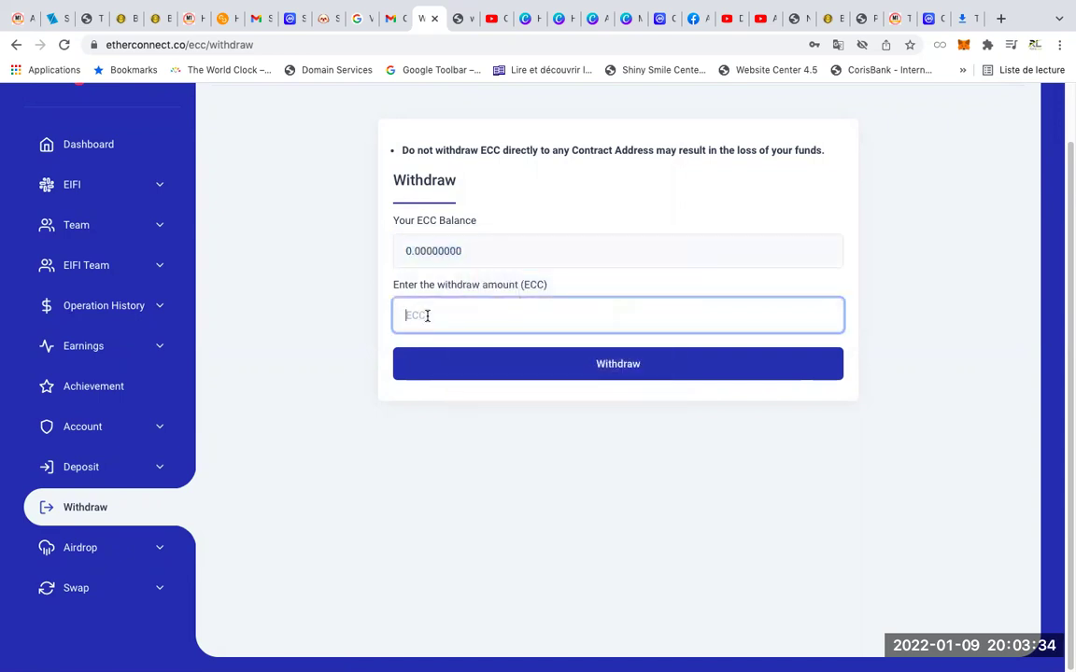
{"action": "right_click", "coordinate": [427, 315]}
{"action": "left_click", "coordinate": [463, 411]}
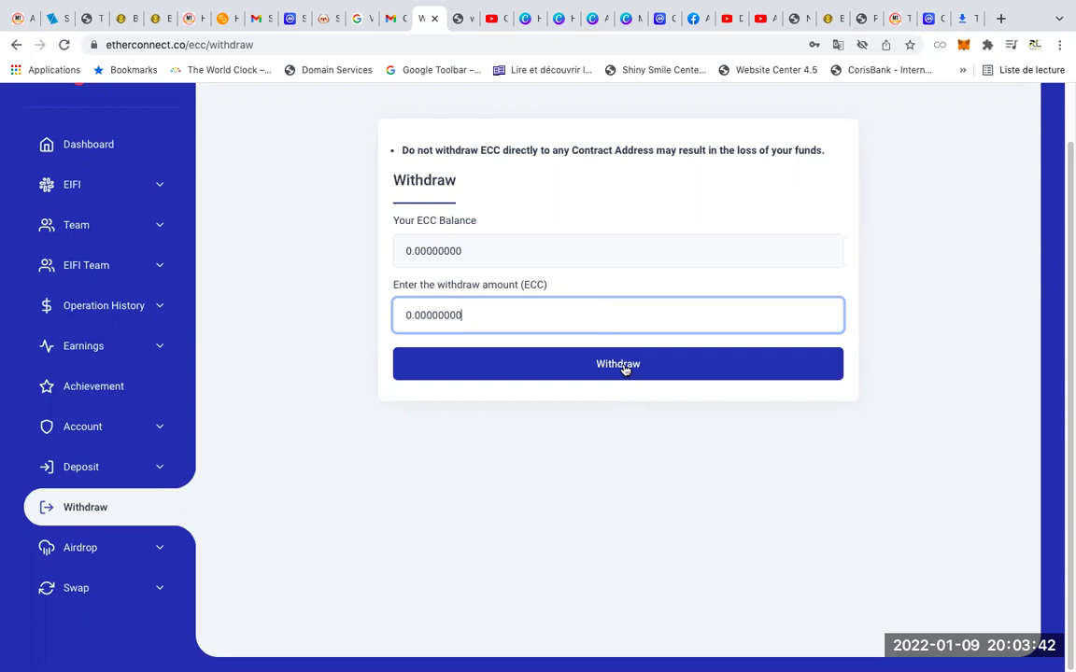
Copy the verification code from the Gmail message again and replace the ECC withdraw amount with it
{"action": "left_click", "coordinate": [394, 20]}
{"action": "right_click", "coordinate": [514, 439]}
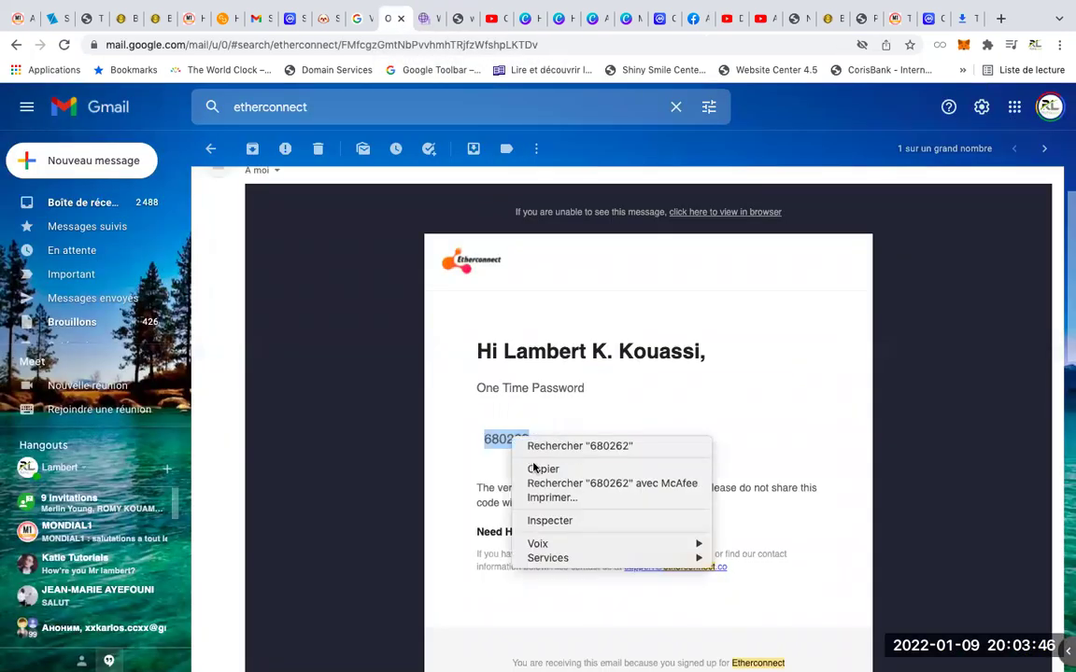
{"action": "left_click", "coordinate": [542, 469]}
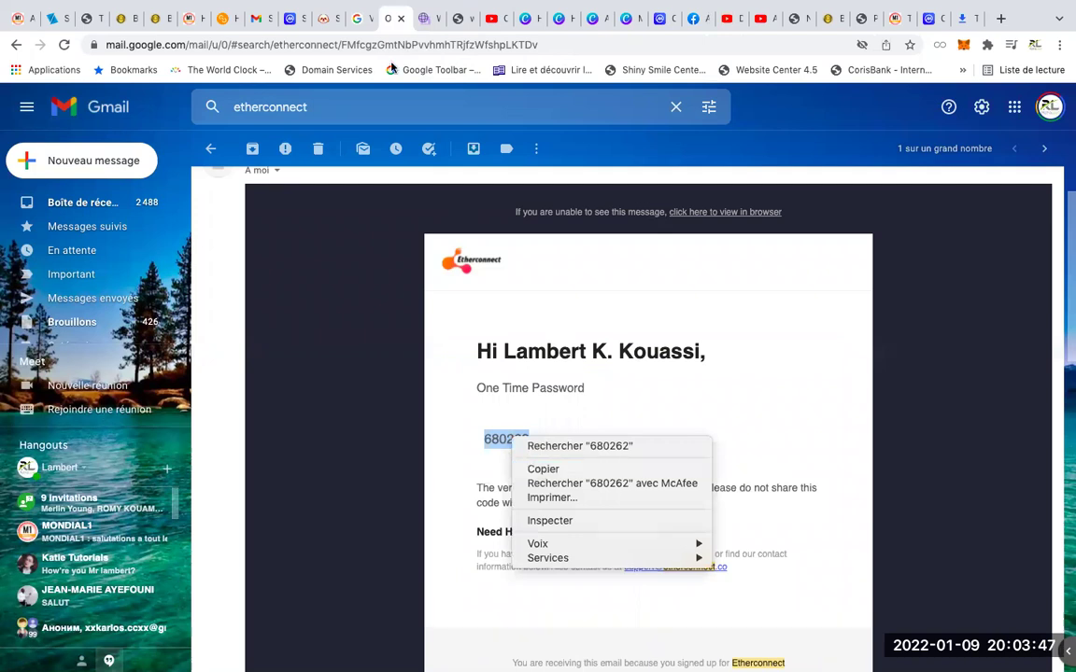
{"action": "left_click", "coordinate": [423, 19]}
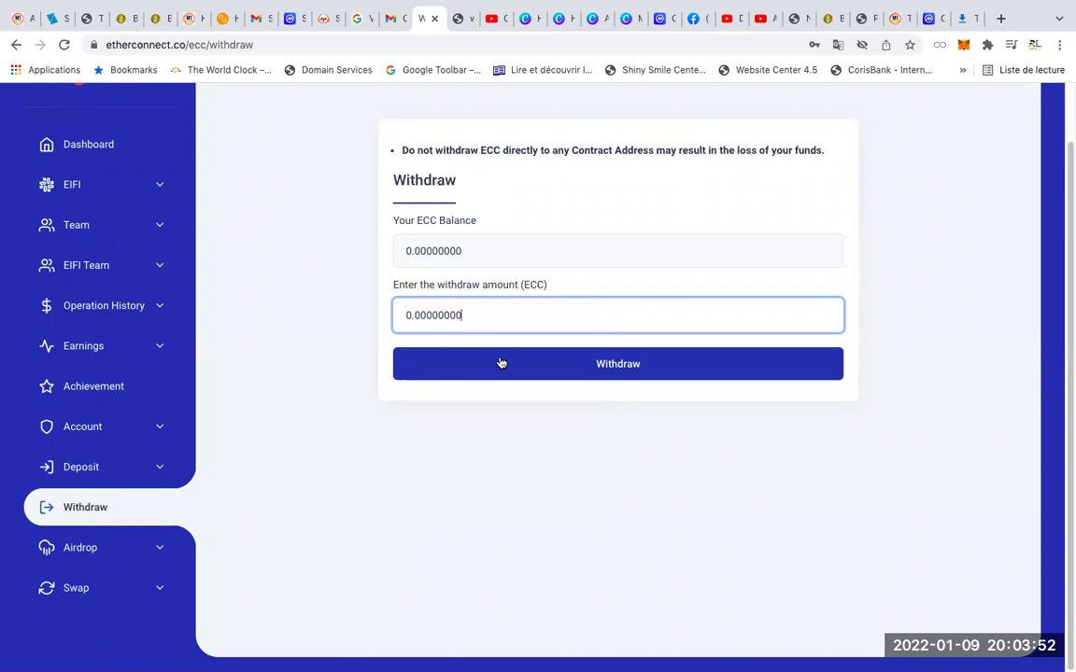
{"action": "double_click", "coordinate": [441, 318]}
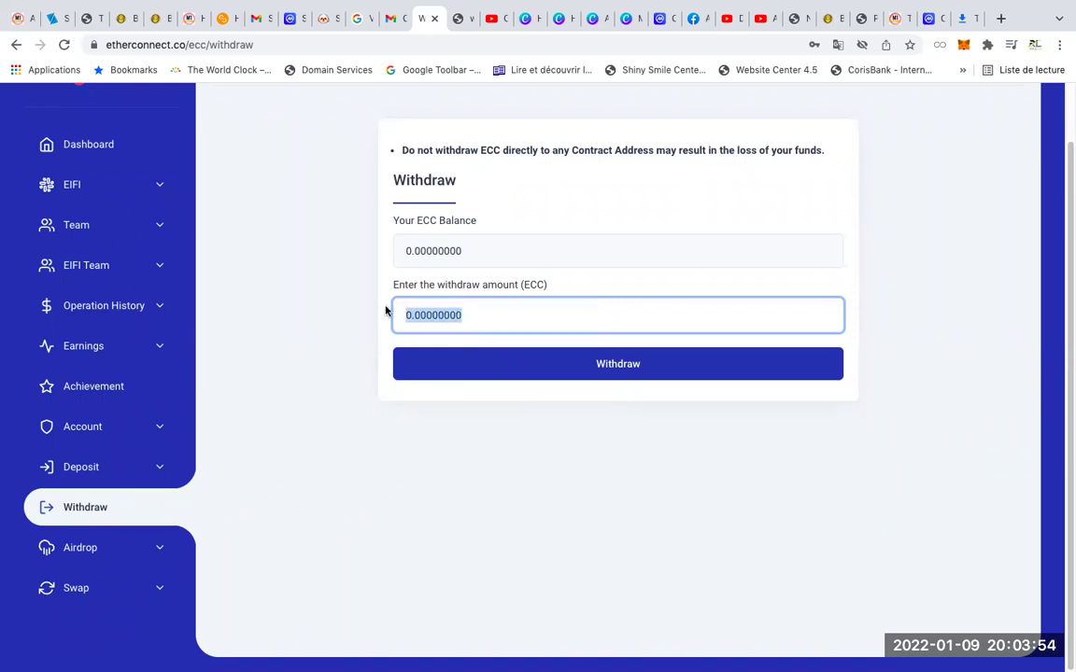
{"action": "key", "text": "BackSpace"}
{"action": "right_click", "coordinate": [433, 311]}
{"action": "left_click", "coordinate": [456, 406]}
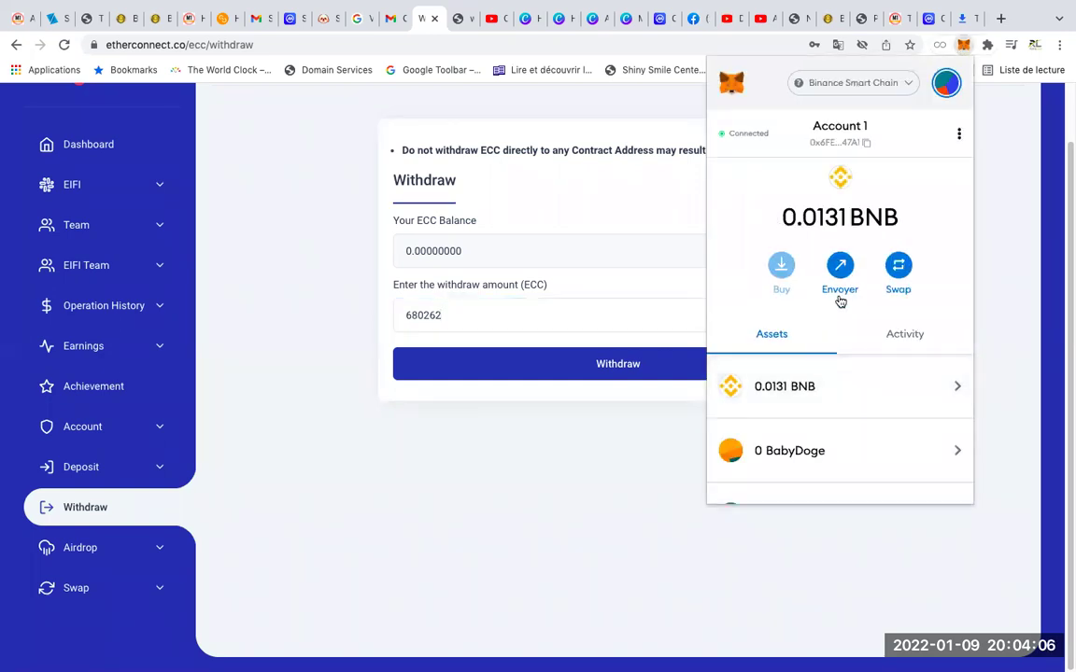
Look through the MetaMask assets on Binance Smart Chain, including the ECC token
{"action": "scroll", "coordinate": [840, 308], "scroll_direction": "down", "scroll_amount": 5}
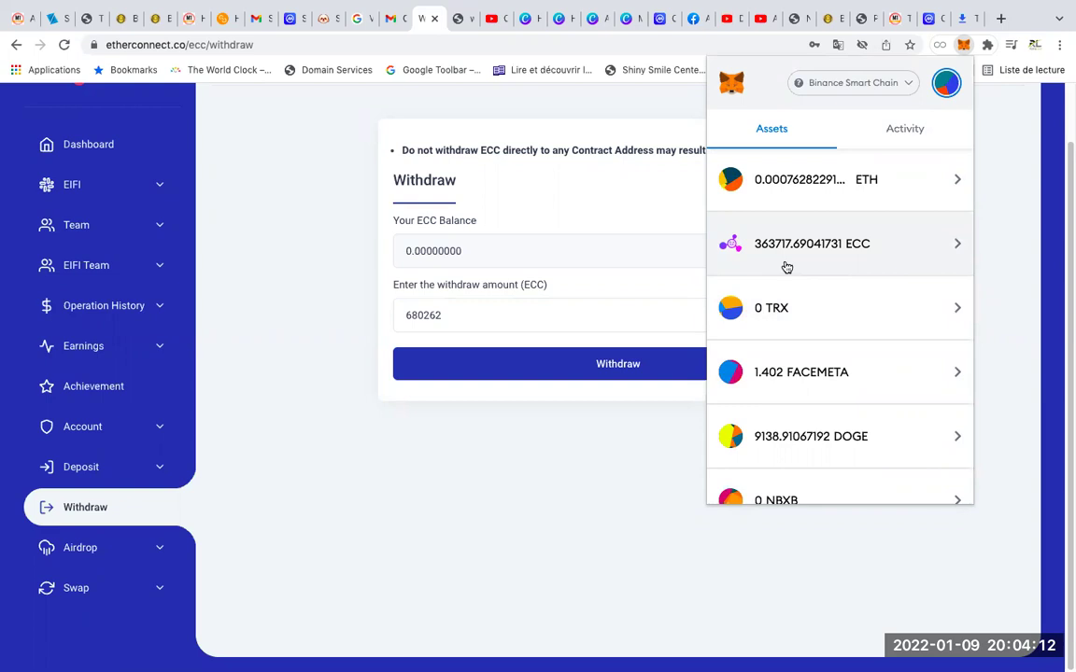
{"action": "scroll", "coordinate": [818, 351], "scroll_direction": "down", "scroll_amount": 2}
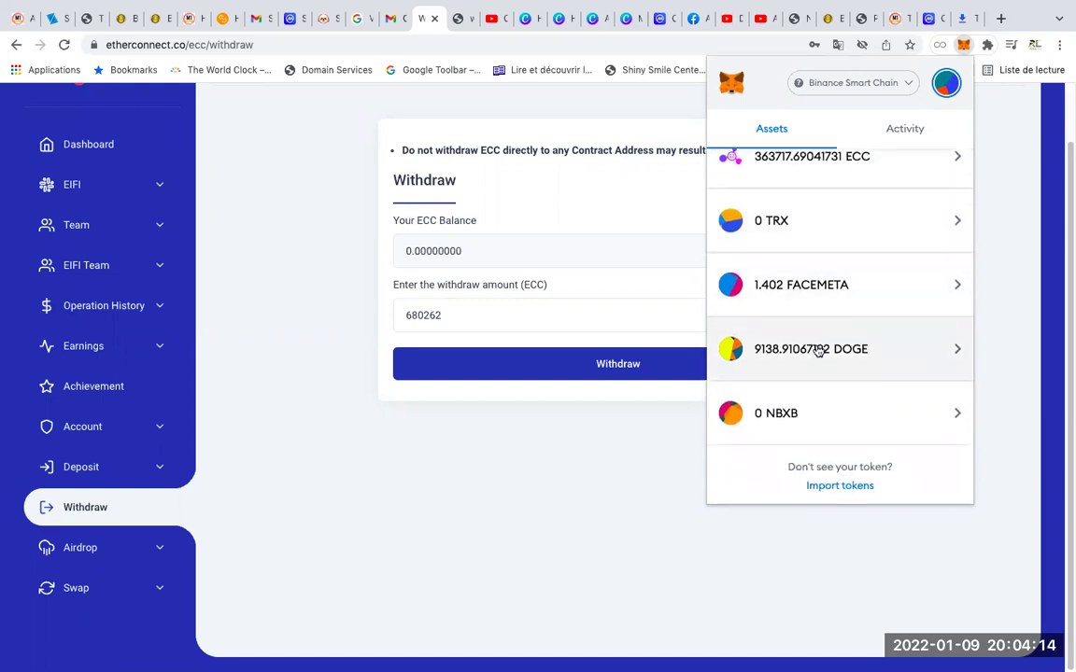
{"action": "scroll", "coordinate": [837, 262], "scroll_direction": "up", "scroll_amount": 4}
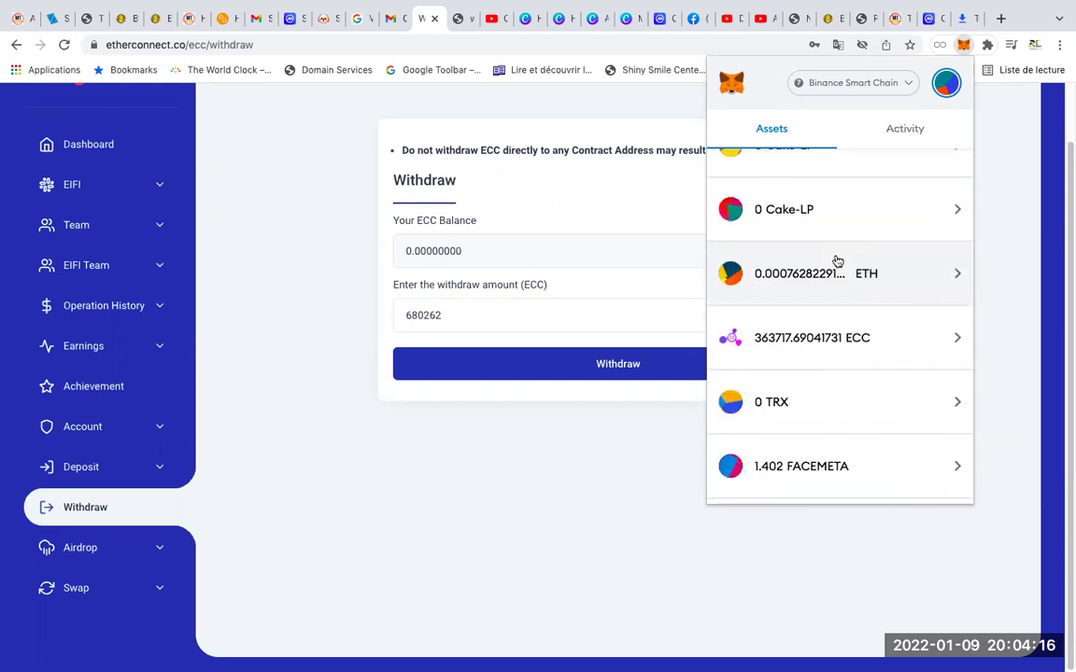
{"action": "left_click", "coordinate": [502, 314]}
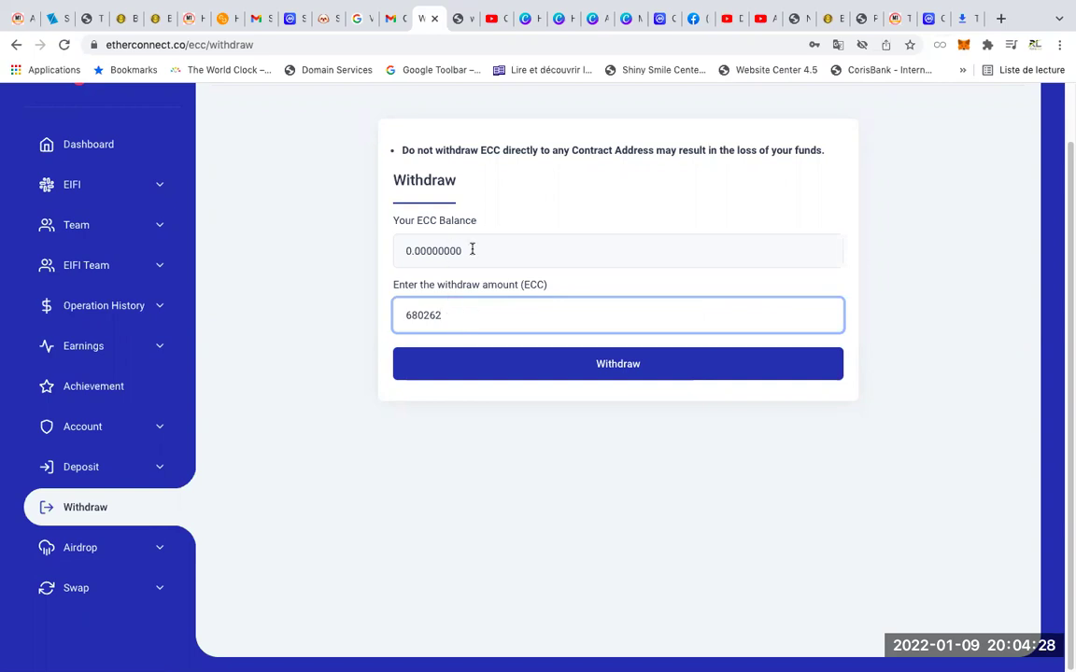
{"action": "left_click_drag", "start_coordinate": [443, 320], "coordinate": [369, 321]}
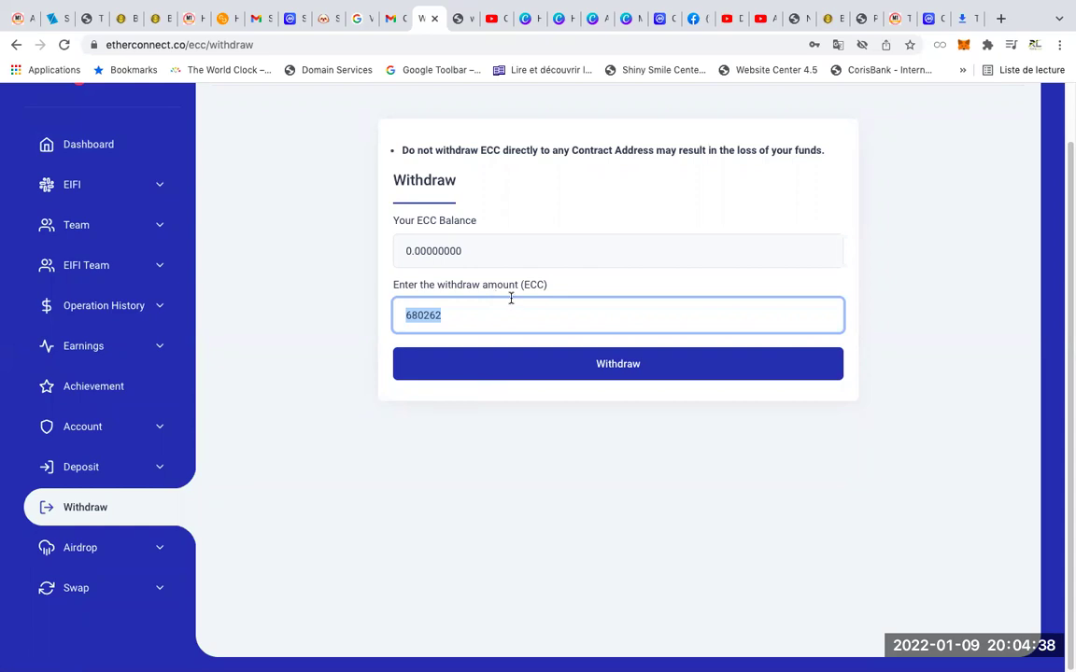
{"action": "left_click", "coordinate": [300, 477]}
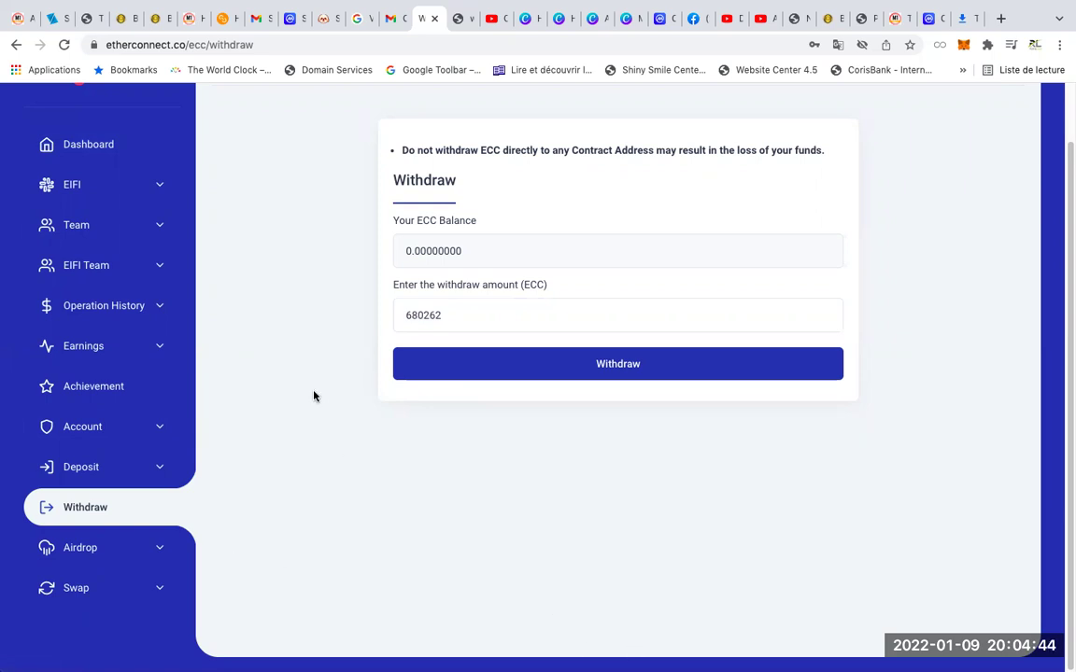
Return to the dashboard to examine the ECC Stake Earning, and check the assets in the MetaMask wallet
{"action": "left_click", "coordinate": [93, 145]}
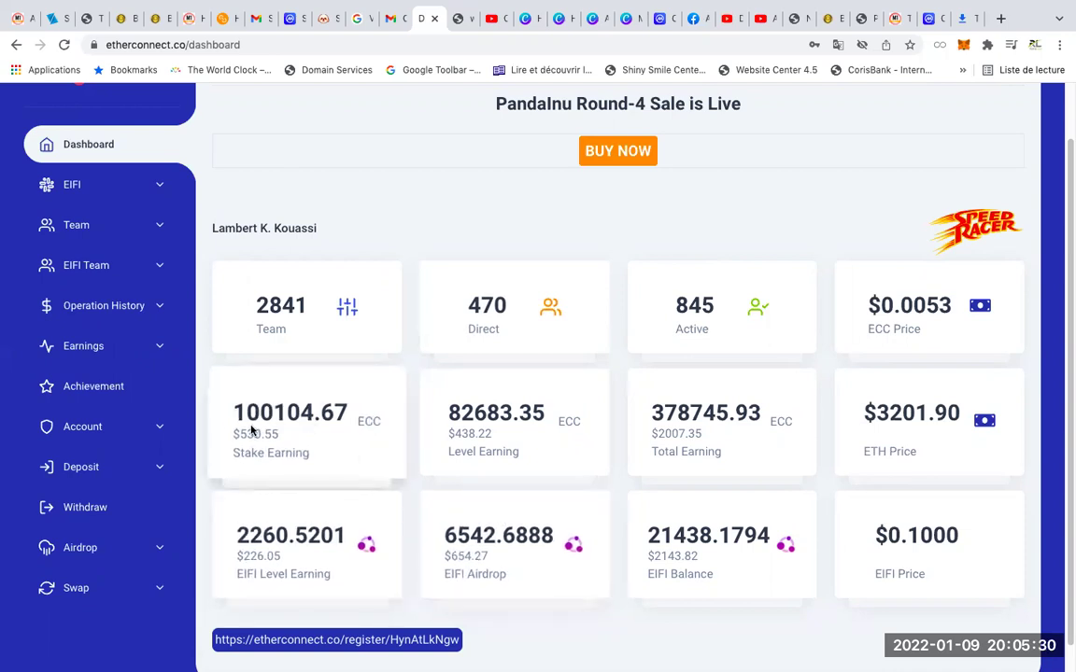
{"action": "left_click_drag", "start_coordinate": [237, 414], "coordinate": [368, 415]}
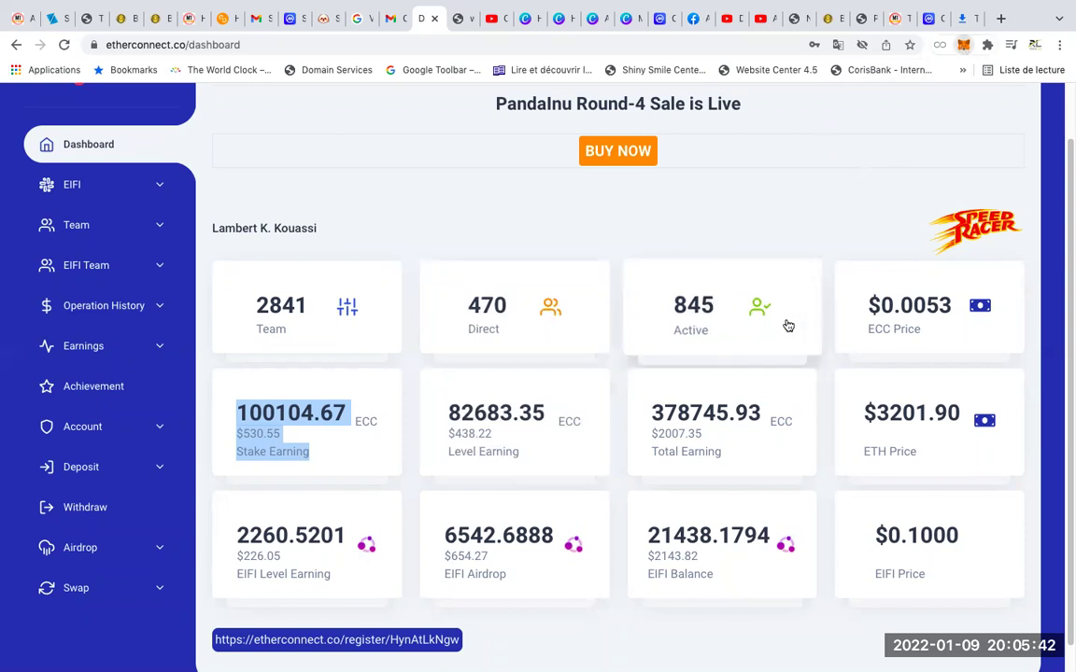
{"action": "left_click", "coordinate": [962, 44]}
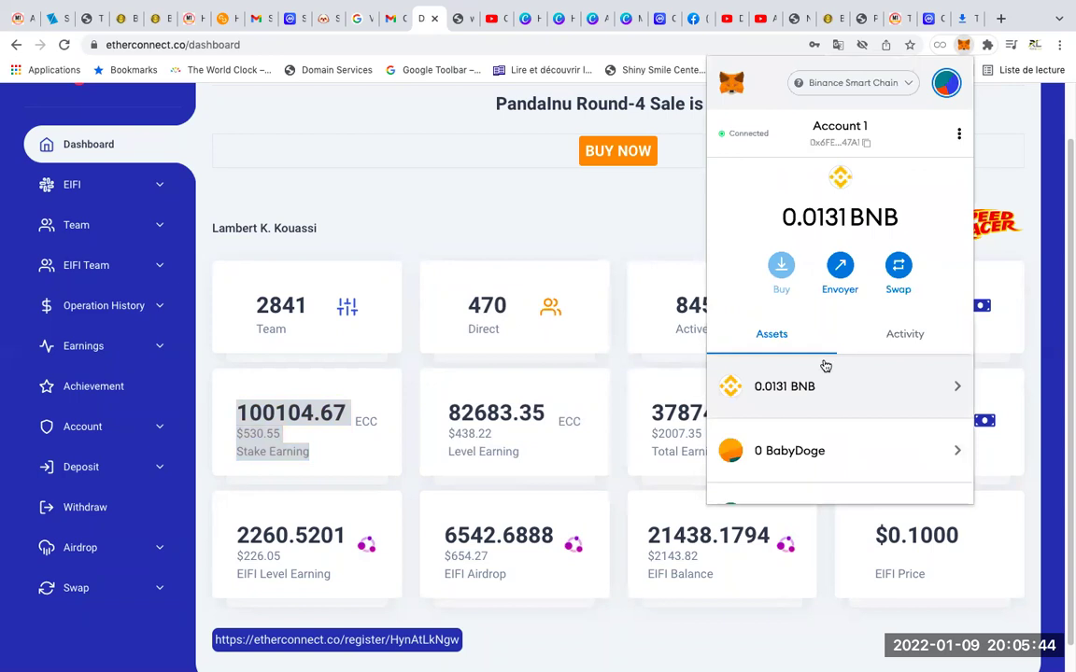
{"action": "left_click", "coordinate": [619, 226]}
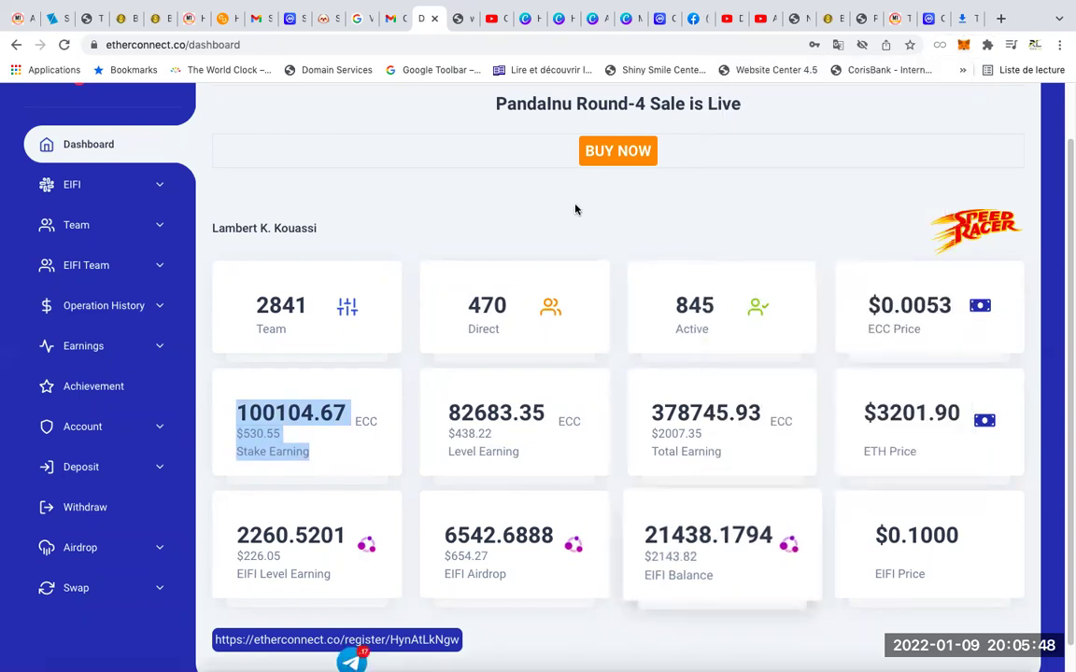
Open the PandaInu Round-4 sale page and look through its purchase options, airdrop snapshot and PandaInu balance
{"action": "left_click", "coordinate": [619, 153]}
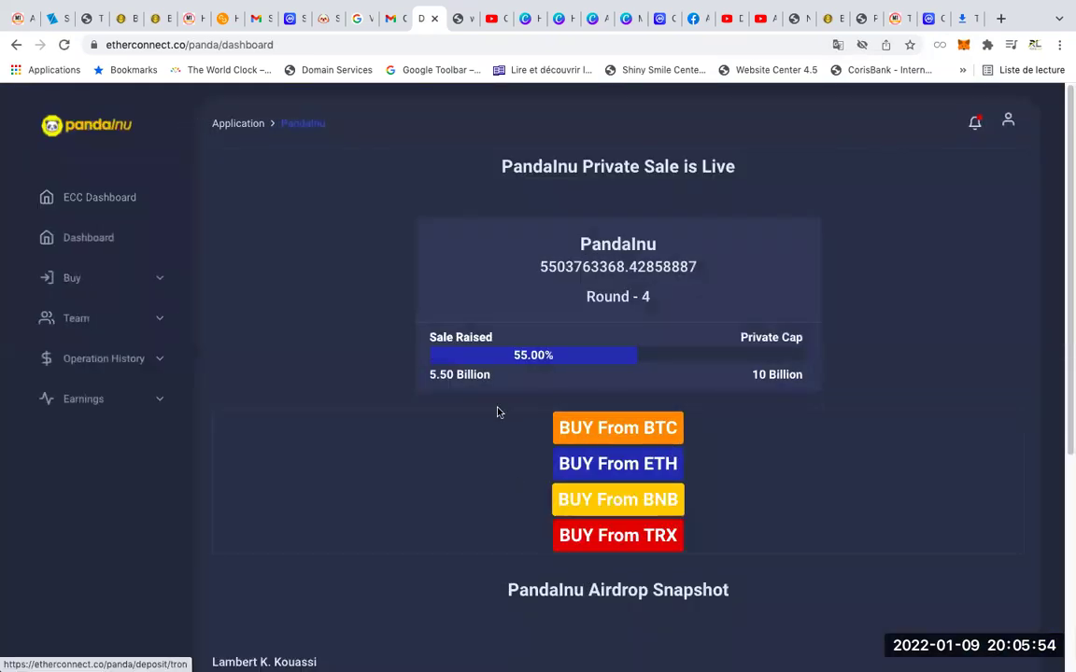
{"action": "scroll", "coordinate": [498, 409], "scroll_direction": "down", "scroll_amount": 3}
{"action": "scroll", "coordinate": [498, 409], "scroll_direction": "down", "scroll_amount": 1}
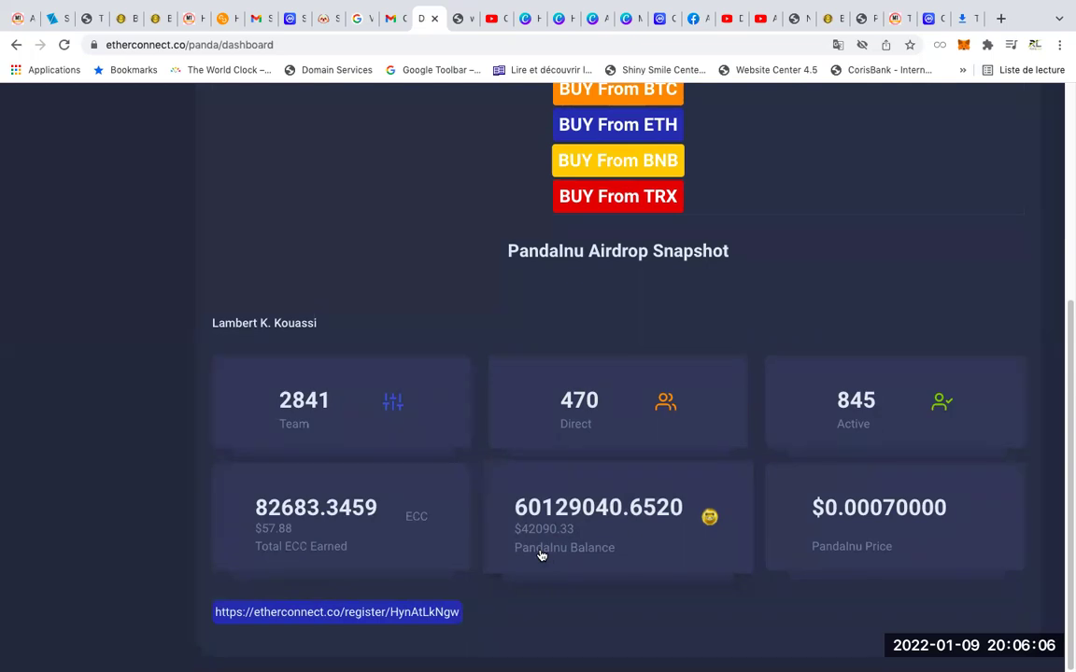
{"action": "scroll", "coordinate": [588, 121], "scroll_direction": "up", "scroll_amount": 5}
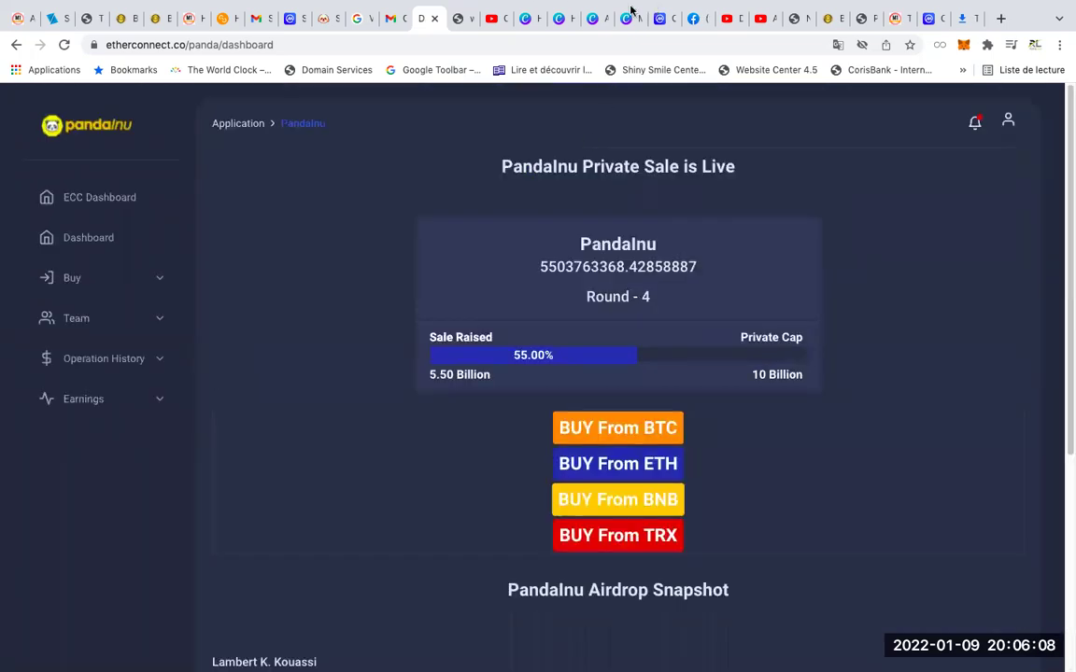